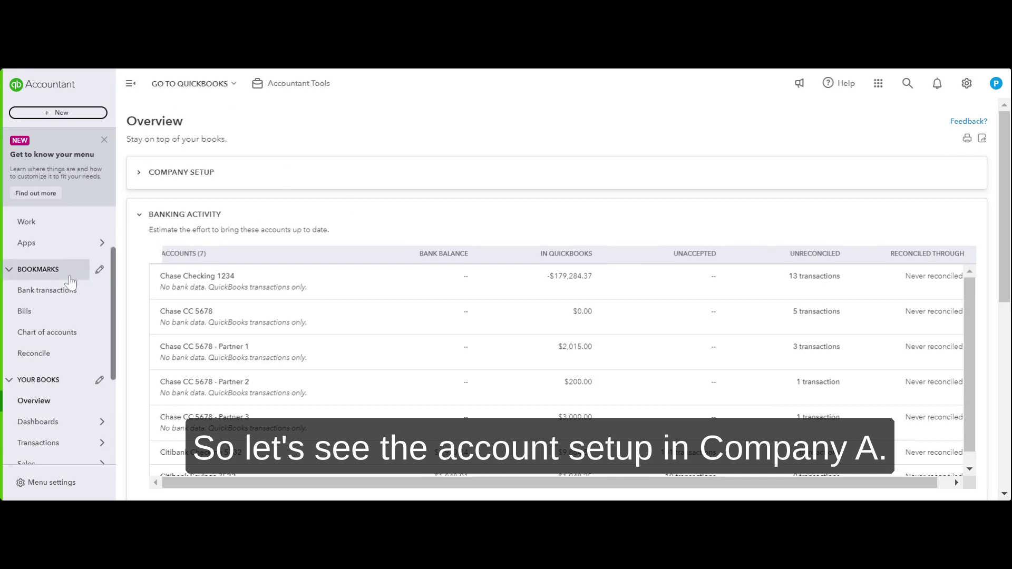
# Open Company A's Chart of accounts from the Bookmarks sidebar
pyautogui.click(74, 335)
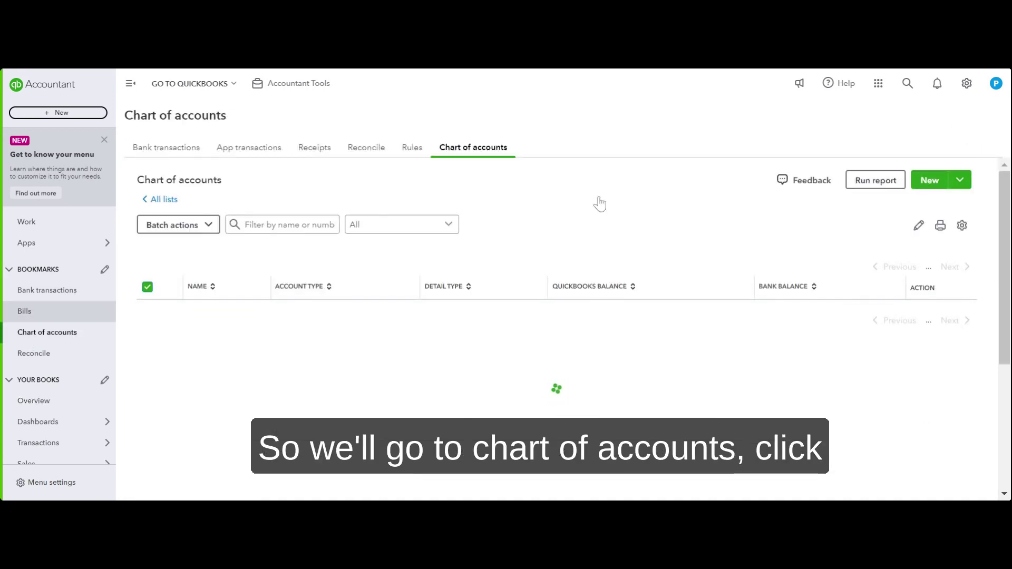
# Start a new Assets account 'Due to/from Company B' under Other Current Assets, same tax form section
pyautogui.click(927, 185)
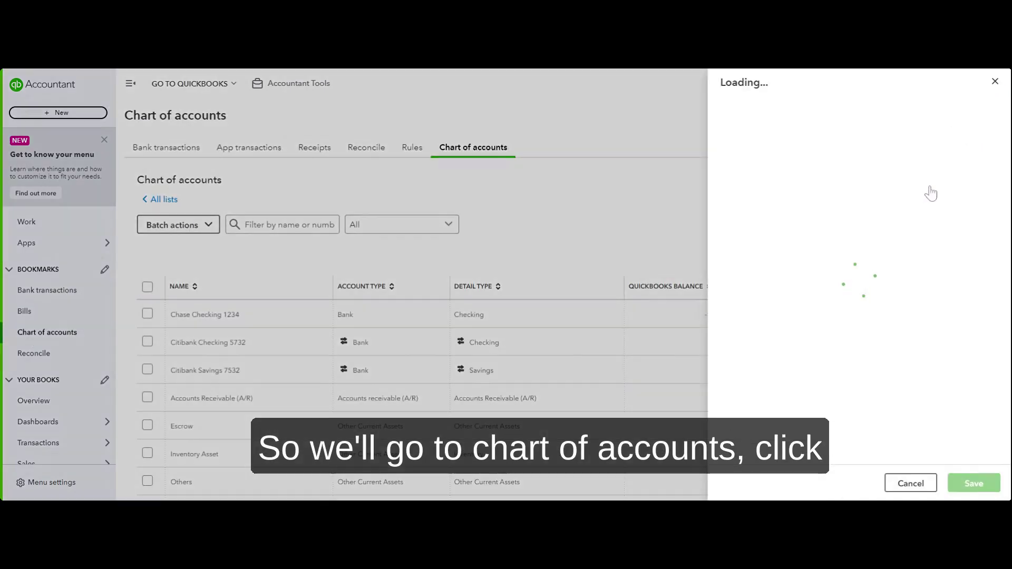
pyautogui.click(859, 121)
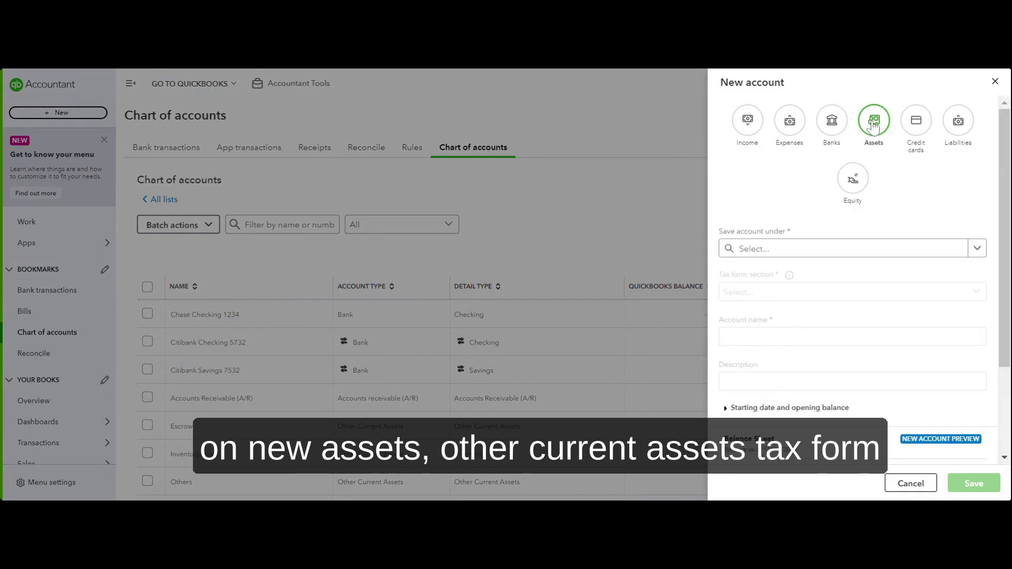
pyautogui.click(814, 248)
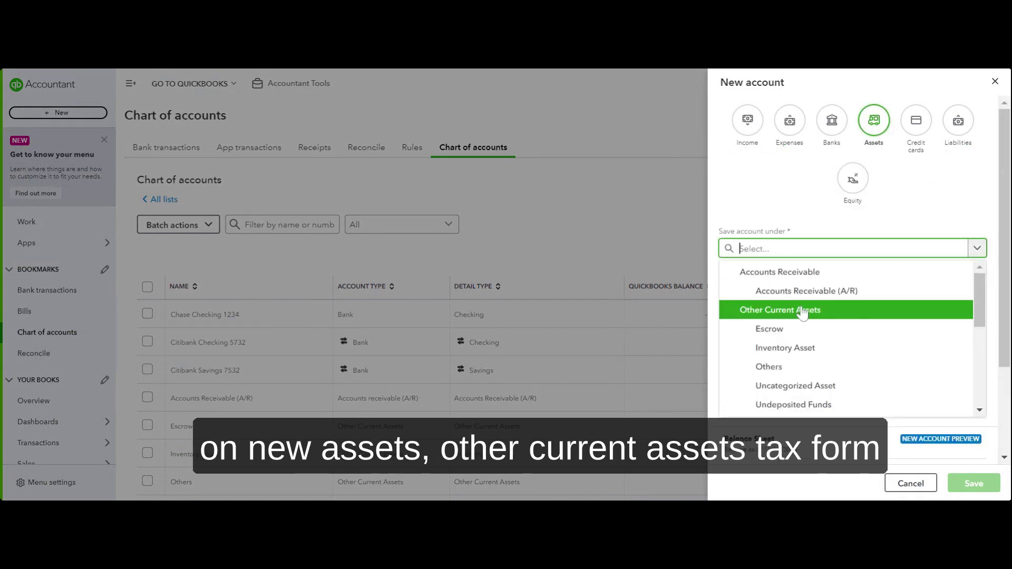
pyautogui.click(802, 312)
pyautogui.click(800, 292)
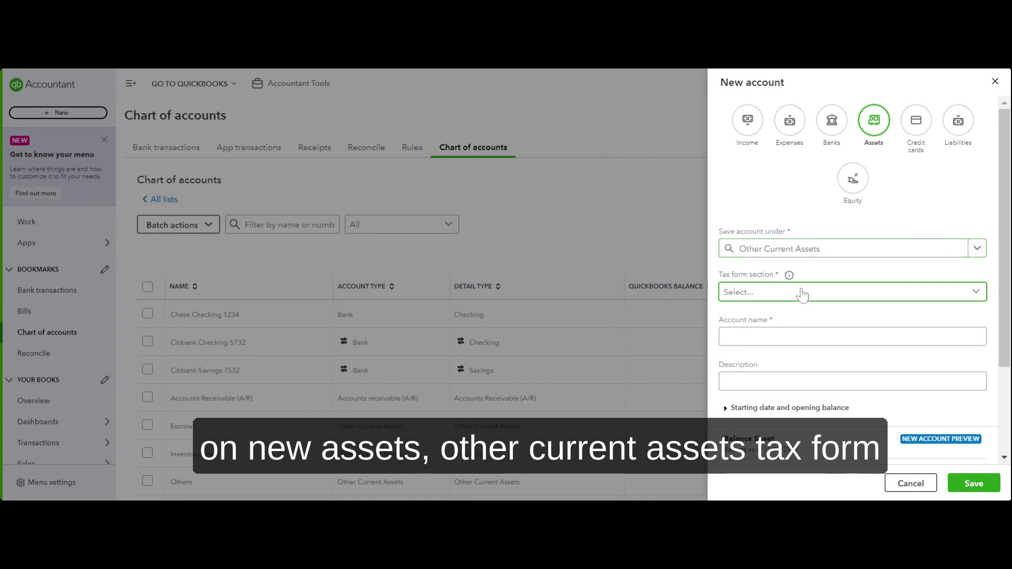
pyautogui.scroll(-3, 859, 410)
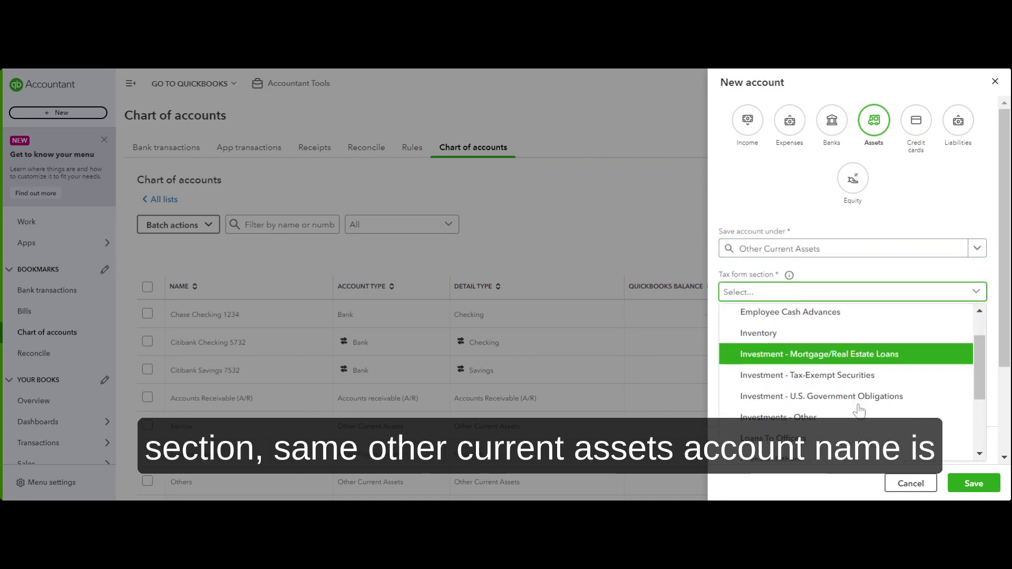
pyautogui.scroll(-3, 859, 410)
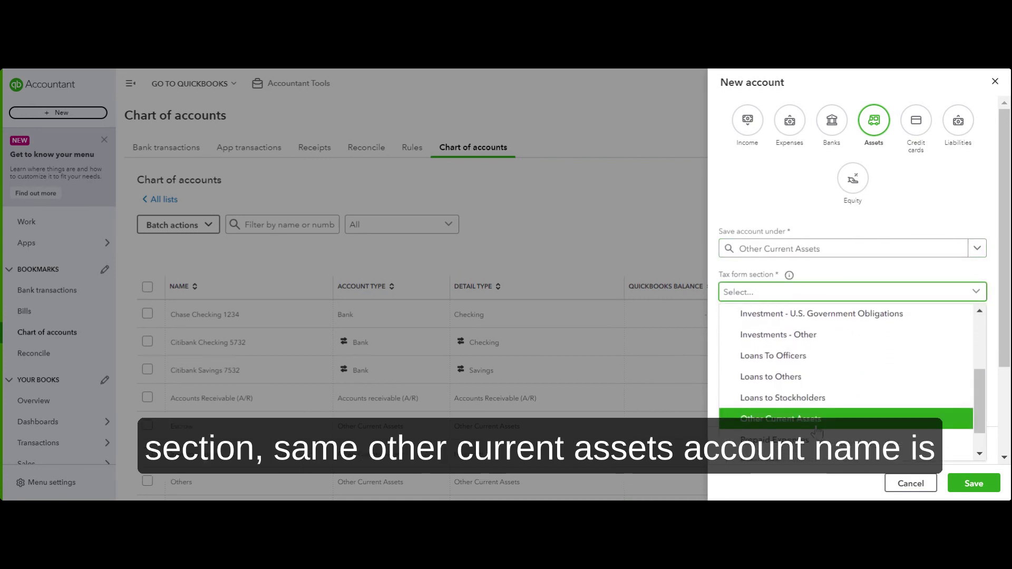
pyautogui.click(817, 426)
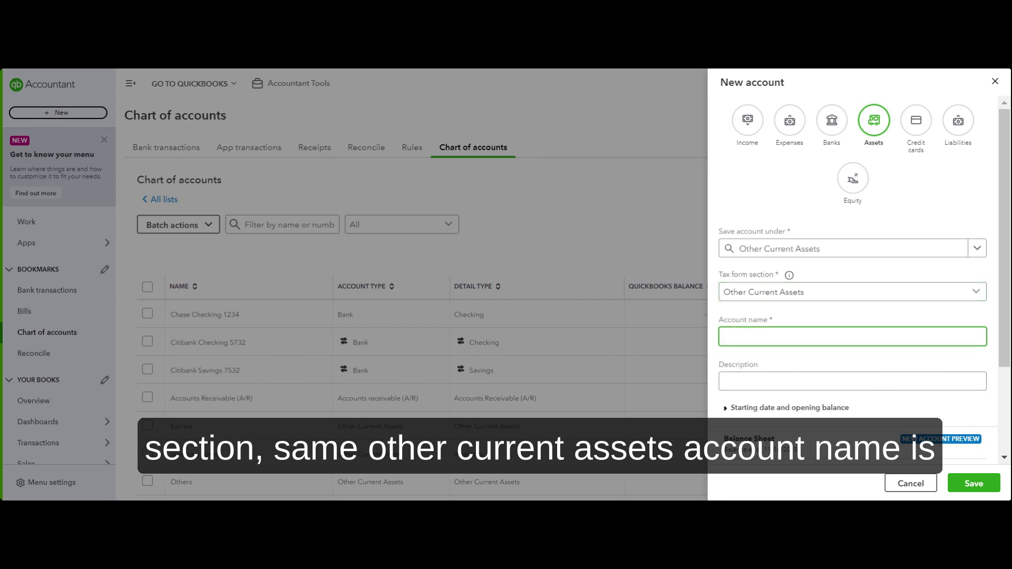
pyautogui.write('Due')
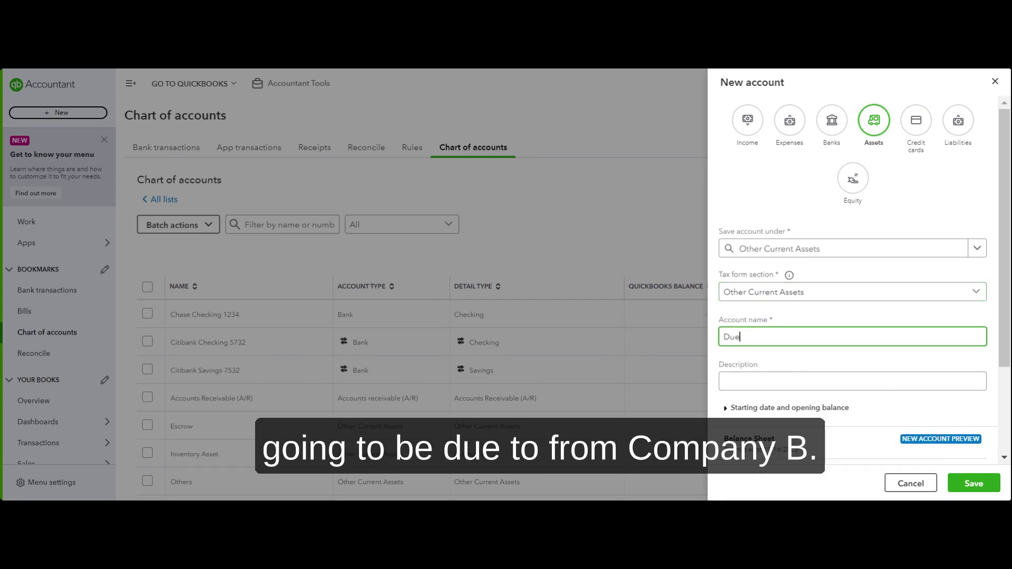
pyautogui.write(' to/from Company B')
pyautogui.press('Tab')
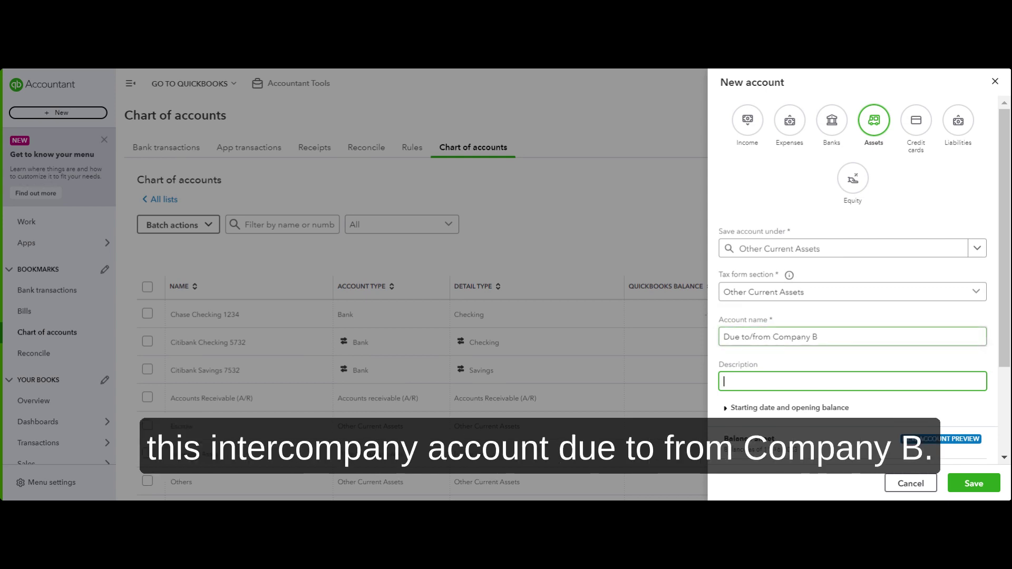
# Describe the account as 'Intercompany txns with Company B to be recorded here' and save it
pyautogui.write('Intercompany txns w')
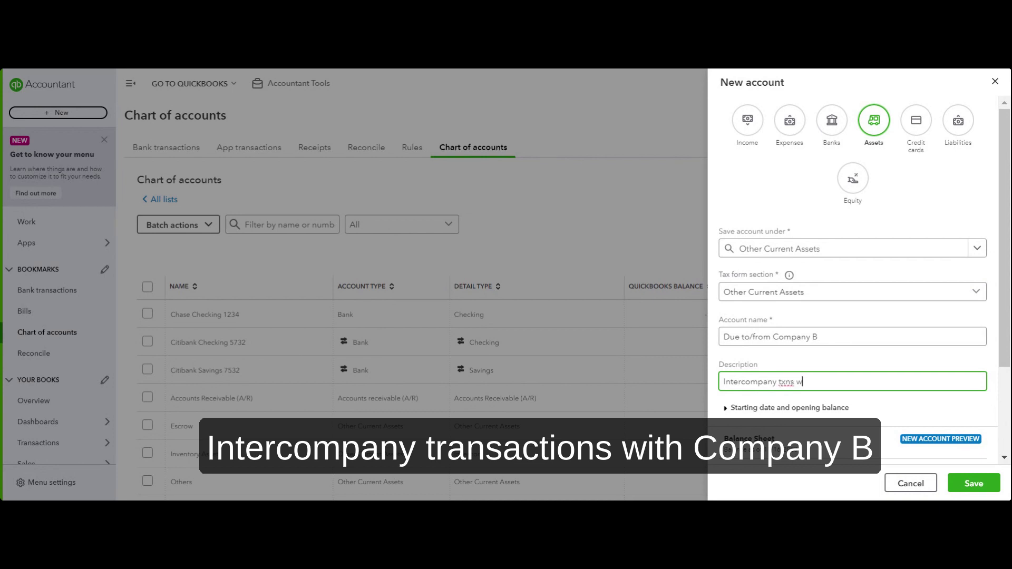
pyautogui.write('ith Company B to be rex')
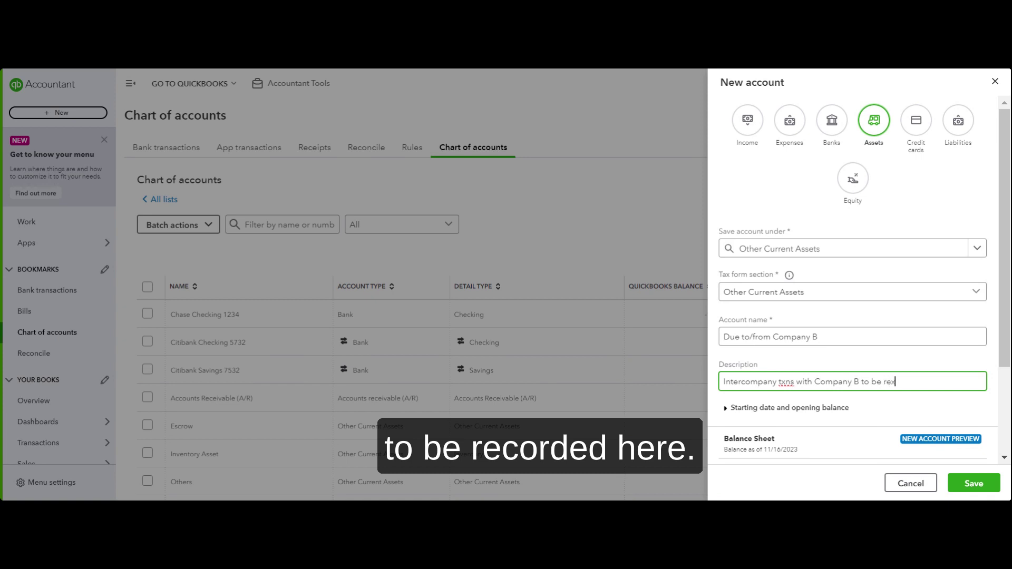
pyautogui.press('BackSpace')
pyautogui.write('corded here')
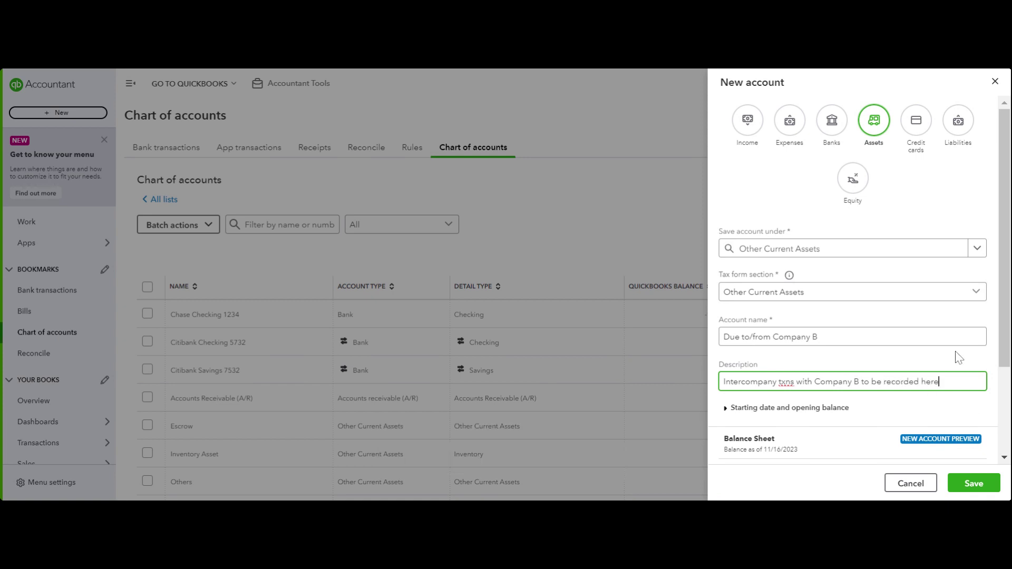
pyautogui.scroll(-3, 958, 354)
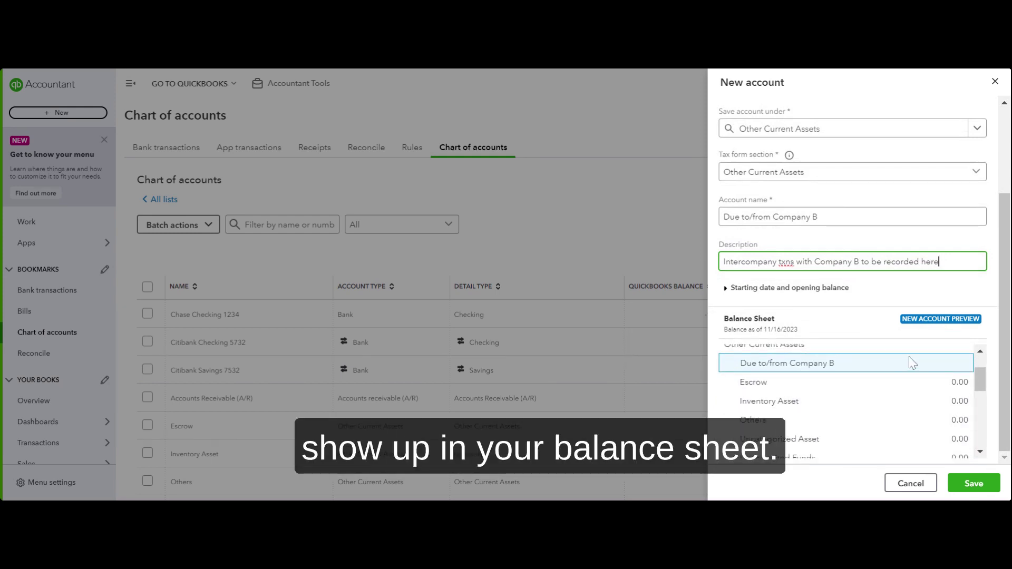
pyautogui.click(968, 483)
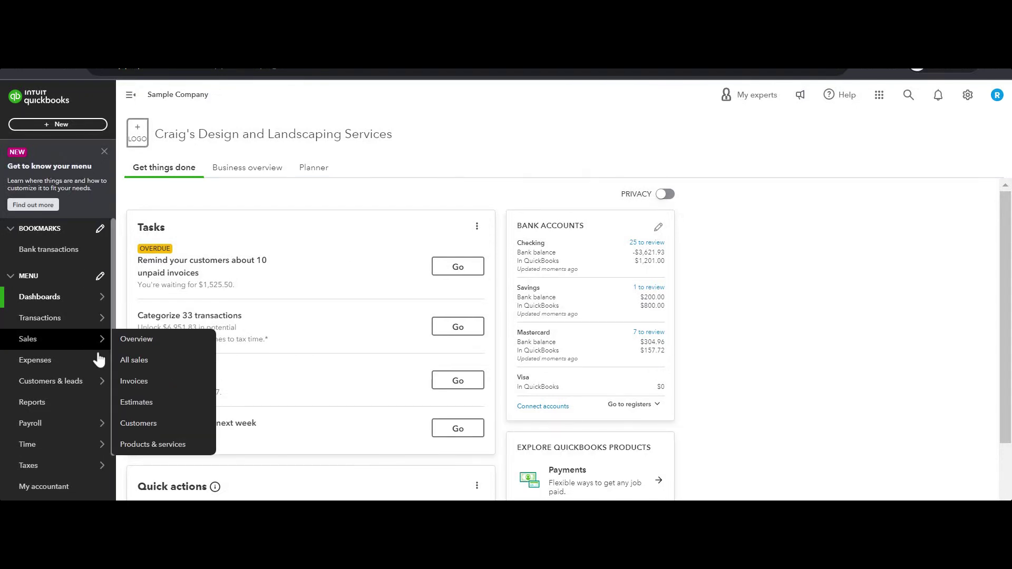
# Open Company B's Chart of accounts from the Transactions menu
pyautogui.moveTo(92, 427)
pyautogui.scroll(-1, 92, 430)
pyautogui.scroll(-2, 92, 430)
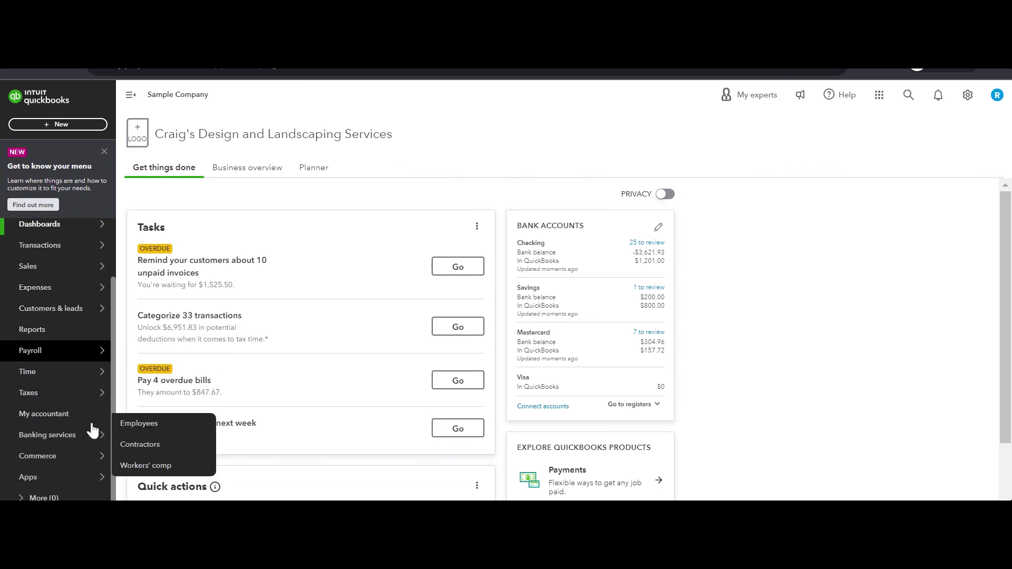
pyautogui.moveTo(106, 390)
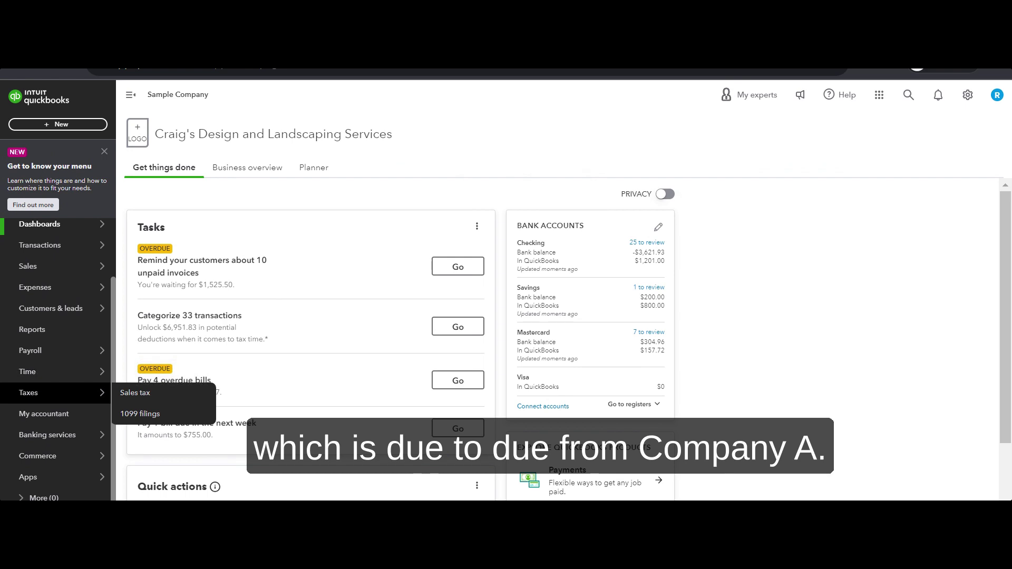
pyautogui.scroll(3, 93, 369)
pyautogui.moveTo(100, 318)
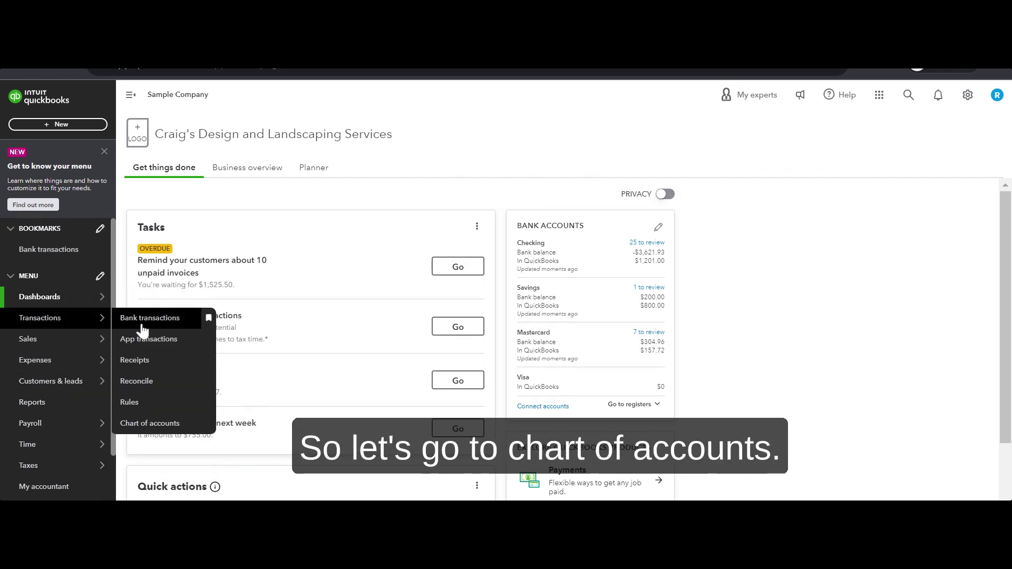
pyautogui.click(158, 423)
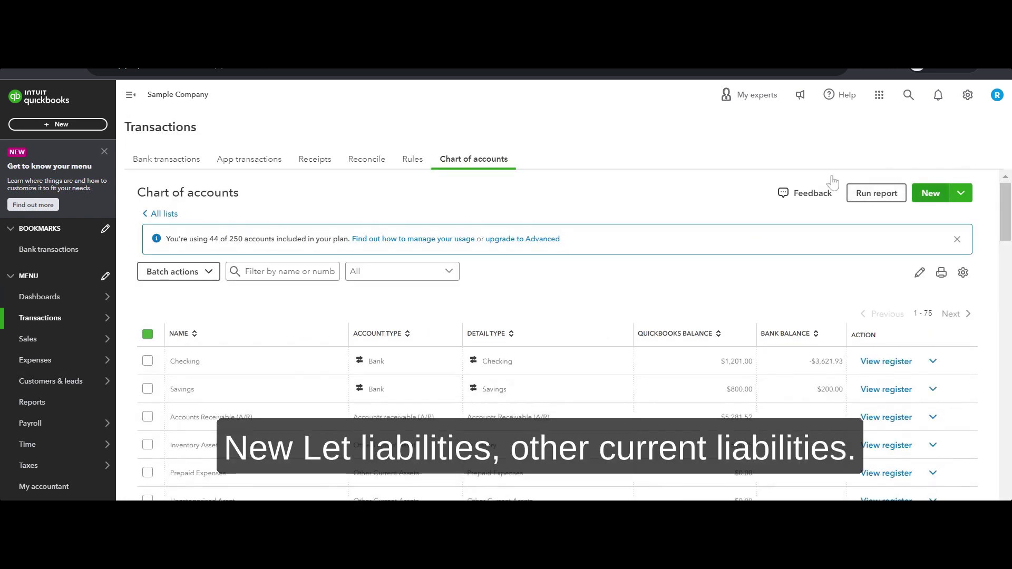
# Start a new Liabilities account under Other Current Liabilities, with Other Current Liabilities tax section
pyautogui.click(927, 194)
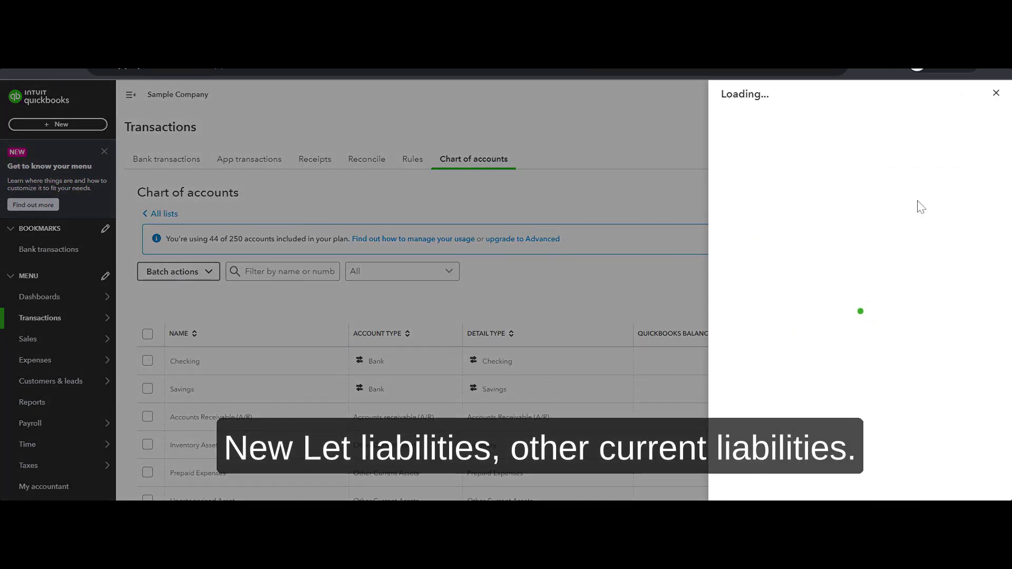
pyautogui.click(944, 133)
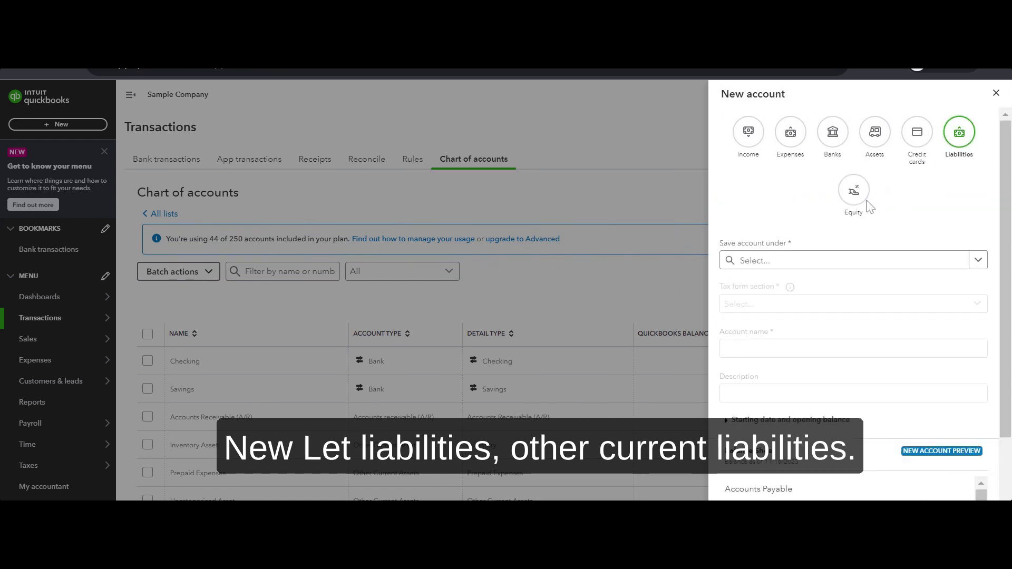
pyautogui.click(854, 263)
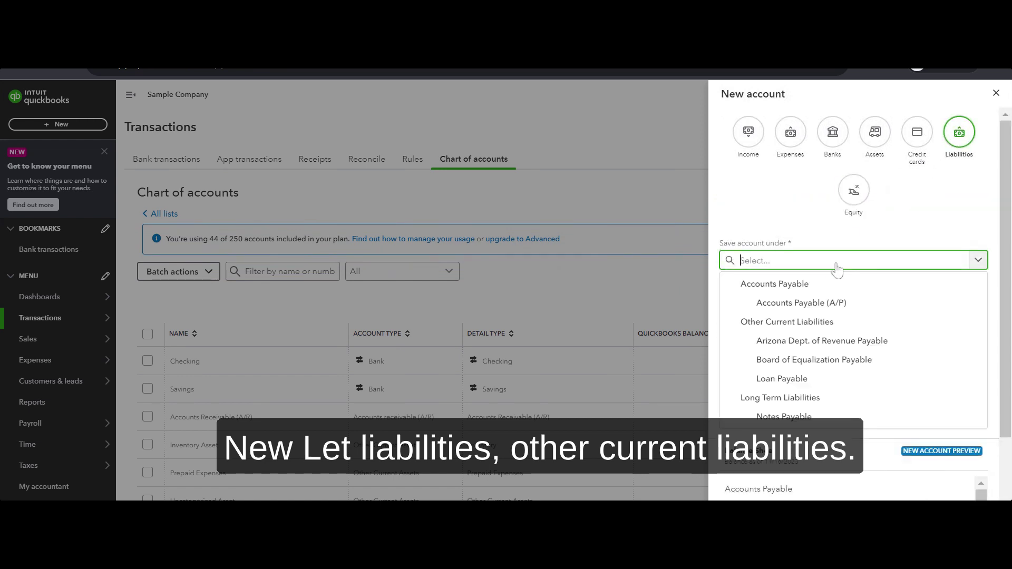
pyautogui.click(839, 321)
pyautogui.click(823, 306)
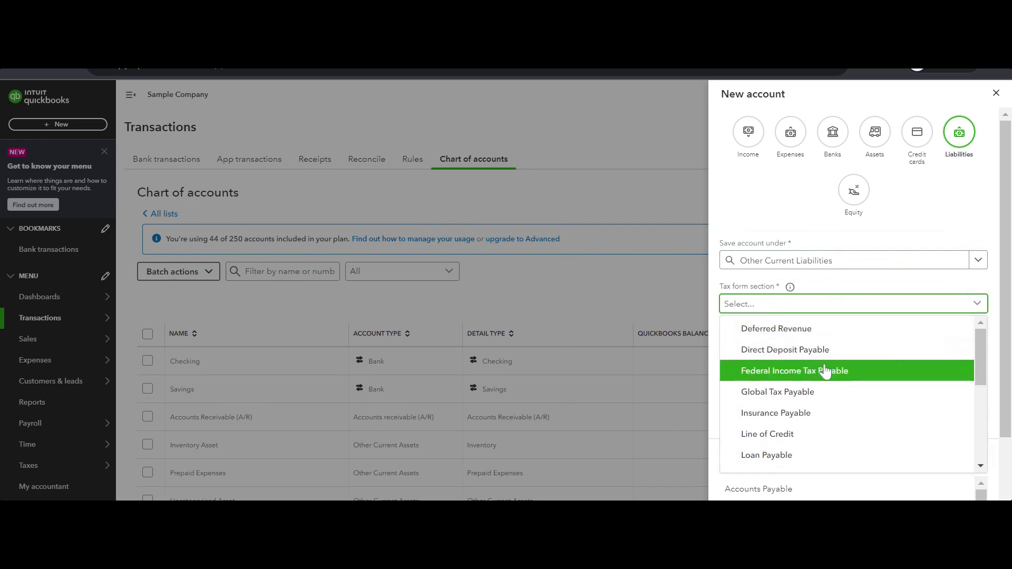
pyautogui.scroll(-3, 825, 370)
pyautogui.click(805, 384)
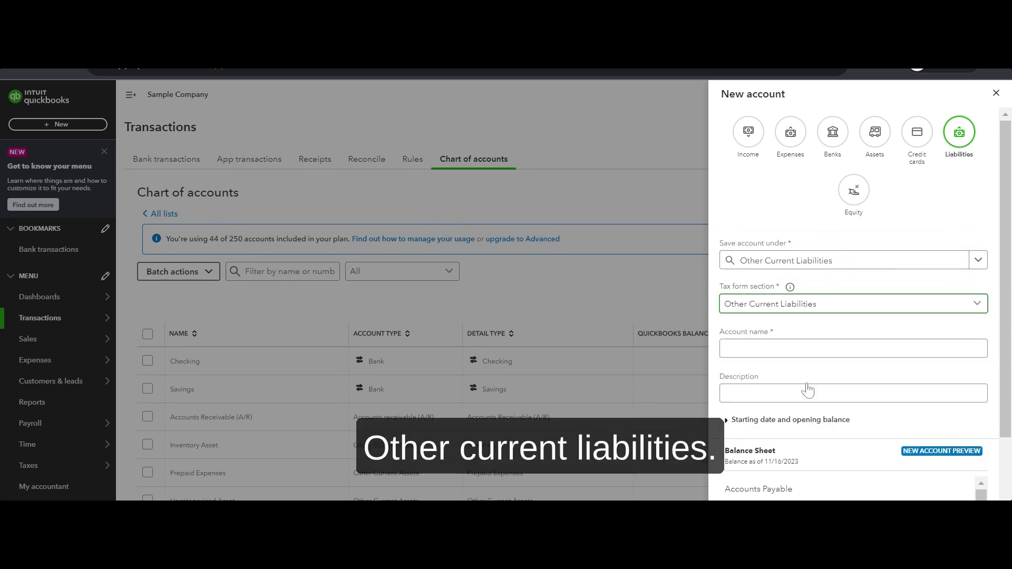
# Name it 'Due to/from Company A', describe it 'Intercompany txns with Company A to be recorded here', save
pyautogui.click(772, 348)
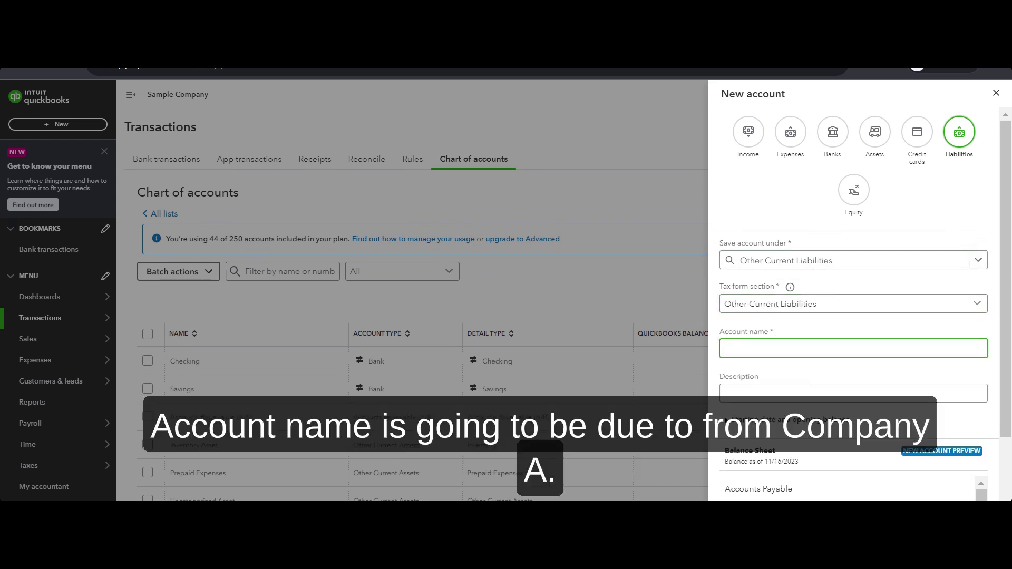
pyautogui.write('Due ')
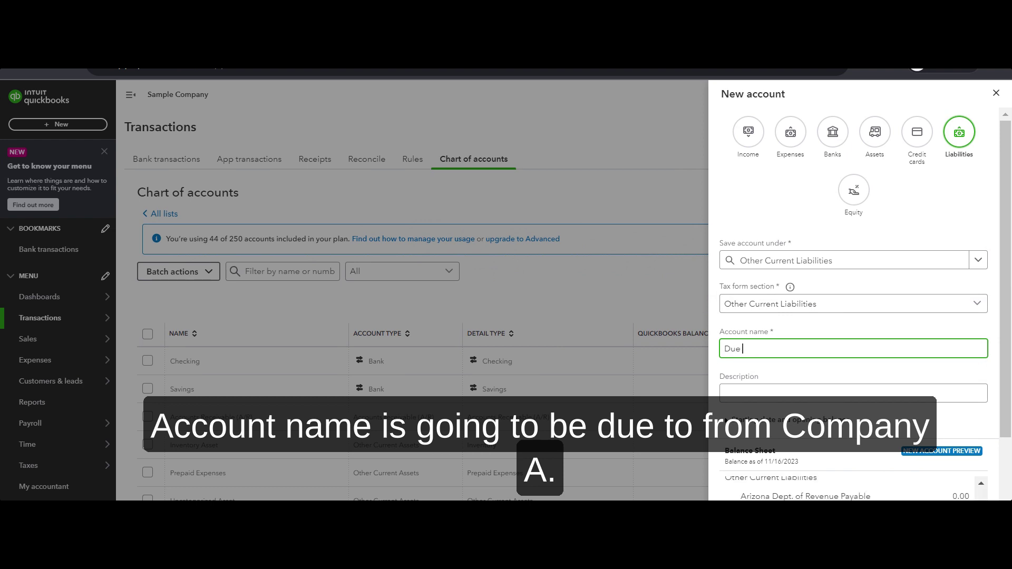
pyautogui.write('to/from Company A')
pyautogui.click(782, 390)
pyautogui.write('Intercomp')
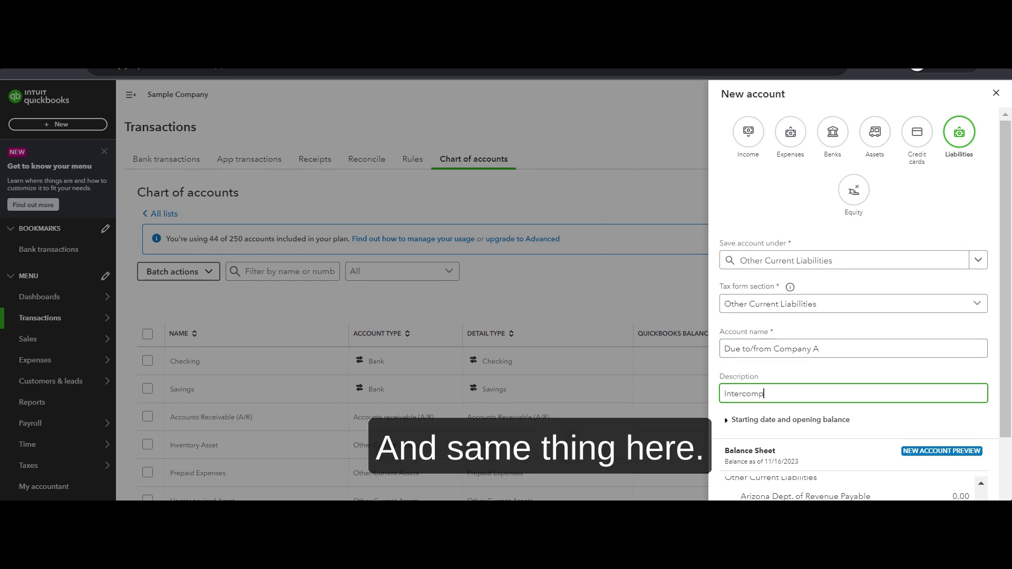
pyautogui.write('any txns with c')
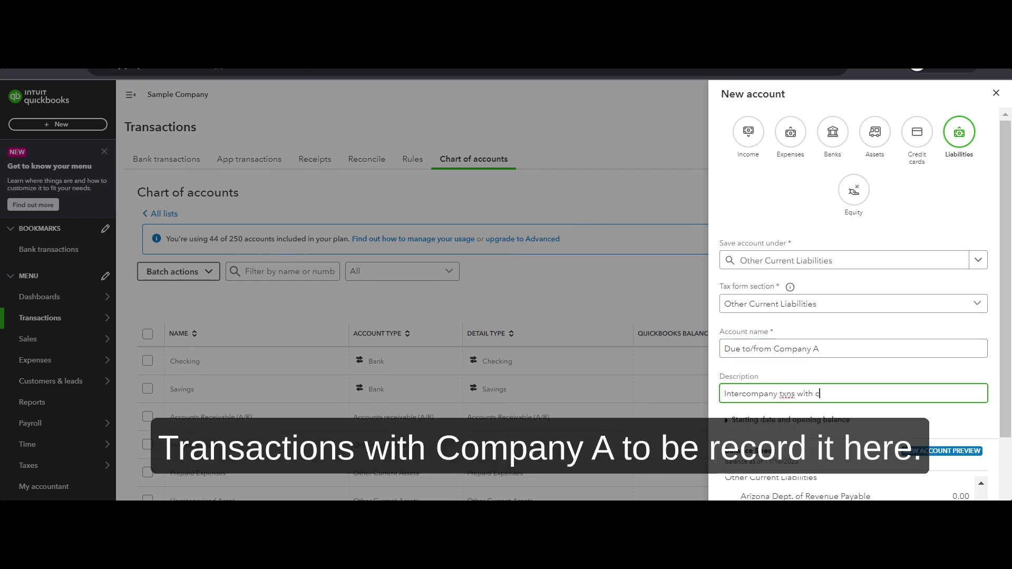
pyautogui.press('BackSpace')
pyautogui.write('Company A to be recorded here')
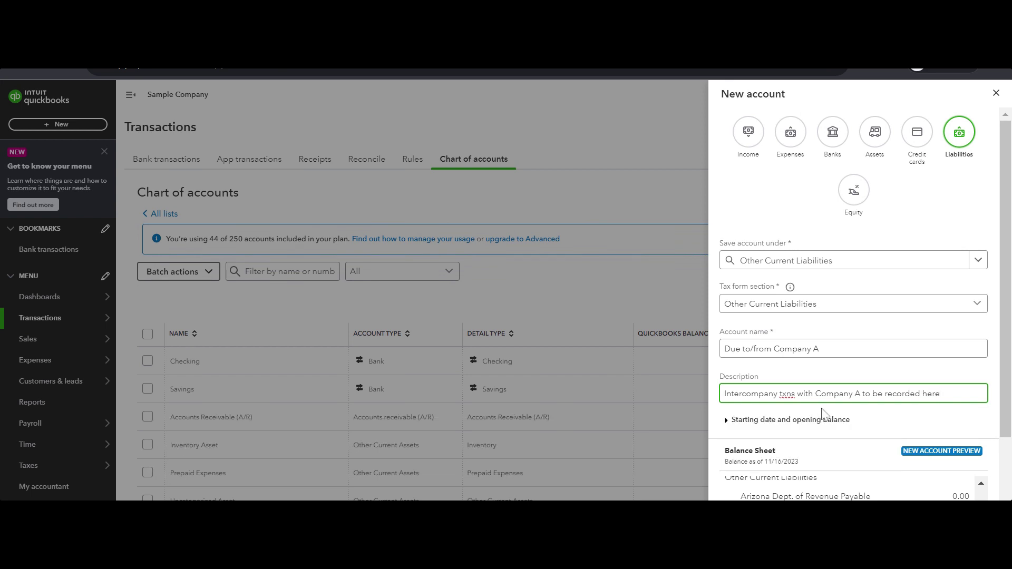
pyautogui.scroll(-3, 825, 416)
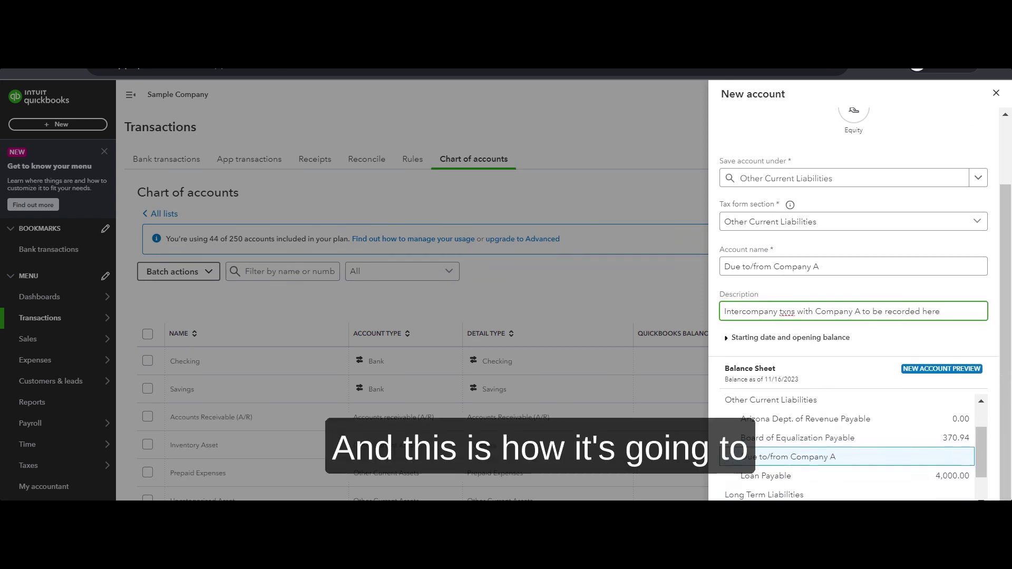
pyautogui.click(906, 477)
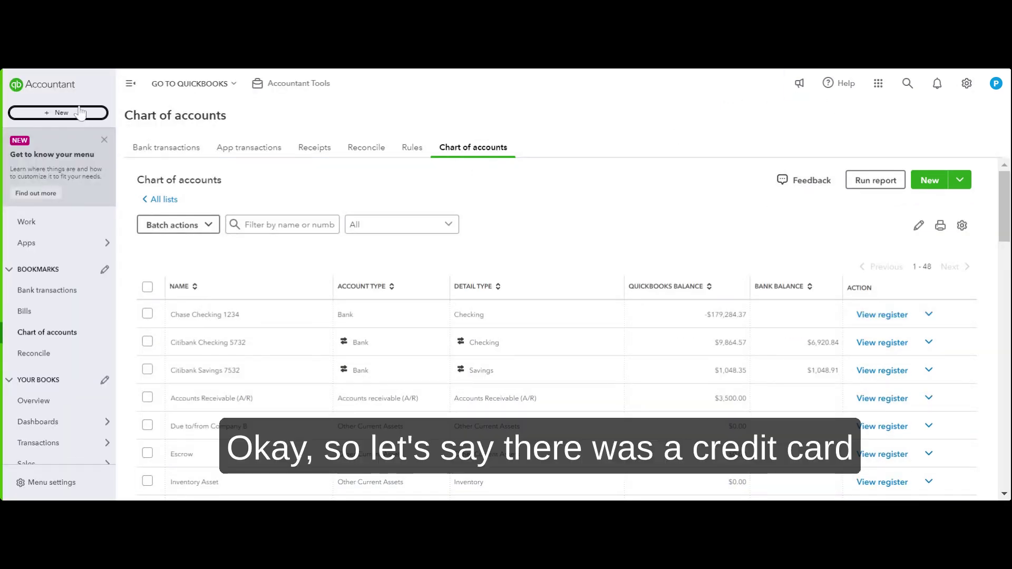
# Start a new expense to payee BNY from Chase CC 5678, dated 11/01/2023, paid by Credit Card
pyautogui.click(82, 112)
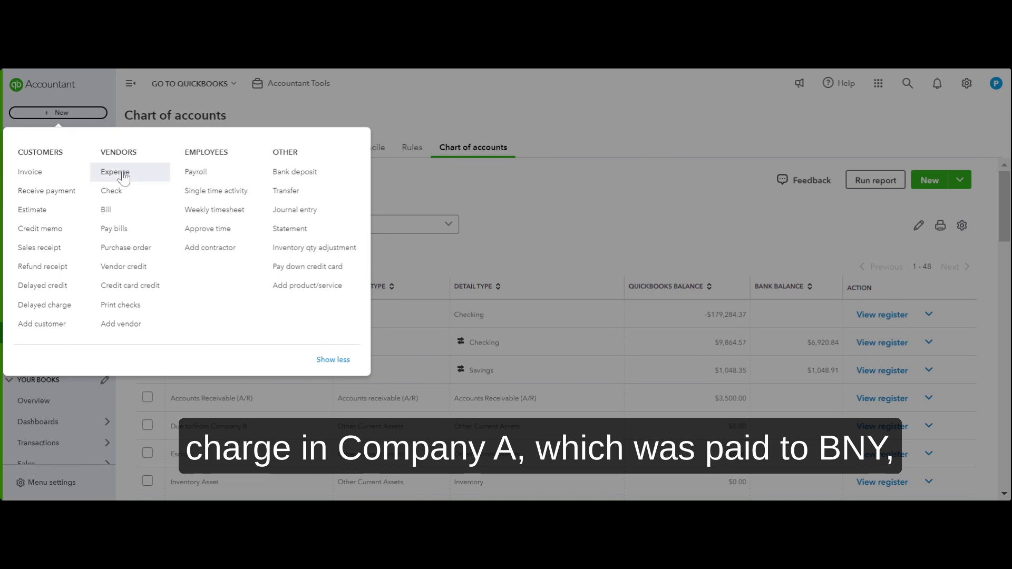
pyautogui.click(484, 196)
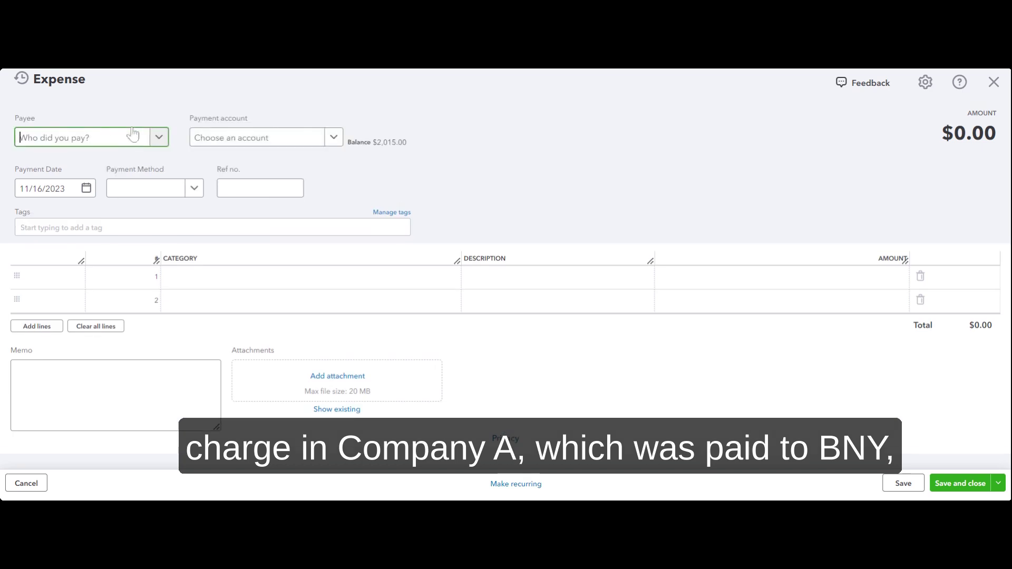
pyautogui.click(159, 138)
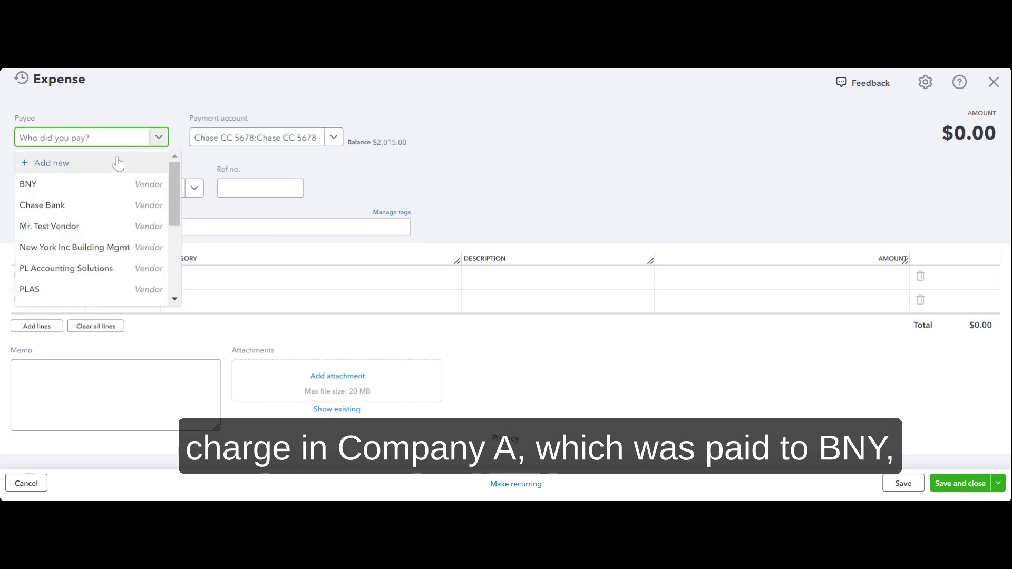
pyautogui.click(117, 187)
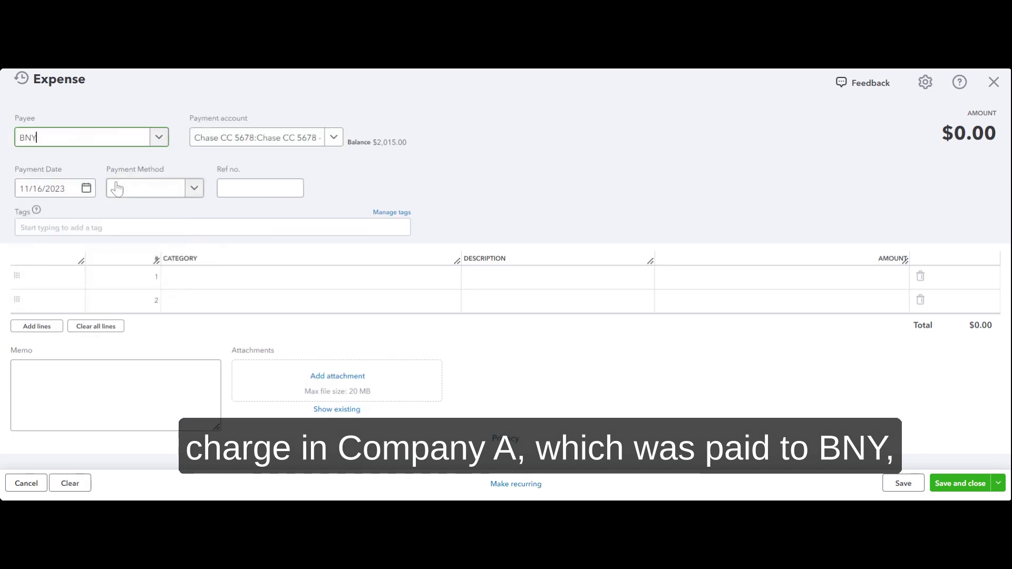
pyautogui.click(325, 145)
pyautogui.press('Return')
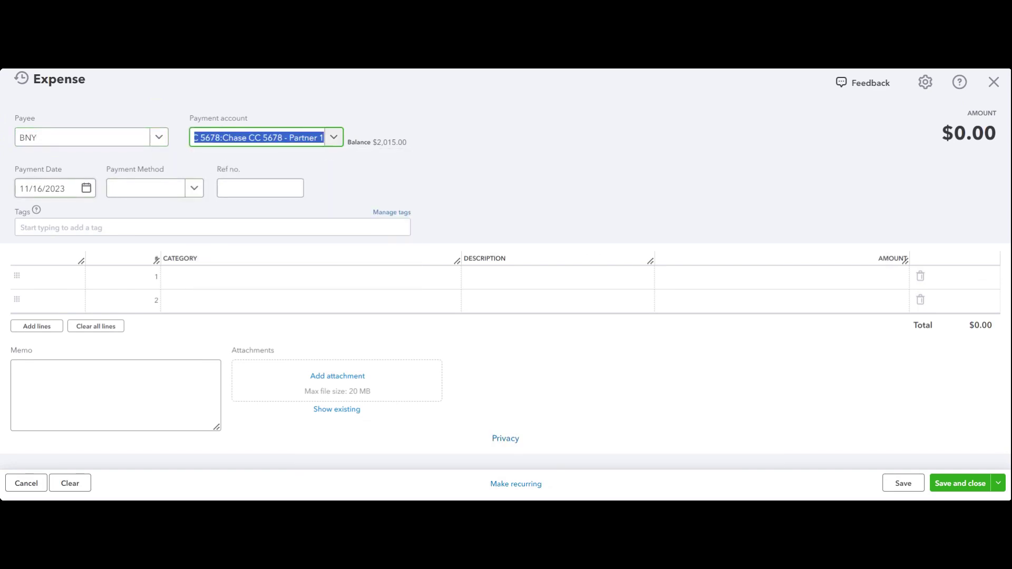
pyautogui.press('Tab')
pyautogui.write('11/1')
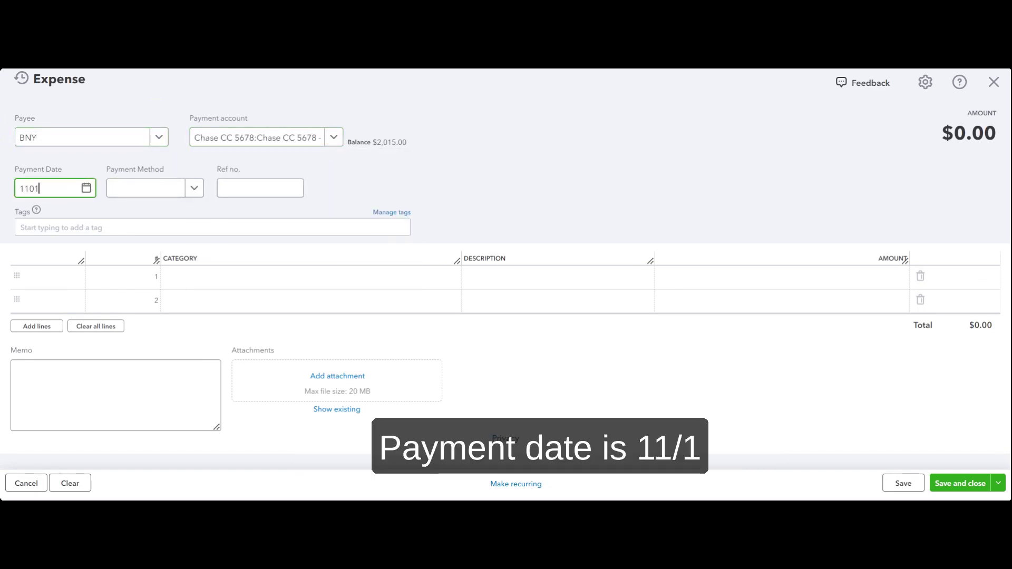
pyautogui.press('Tab')
pyautogui.click(193, 189)
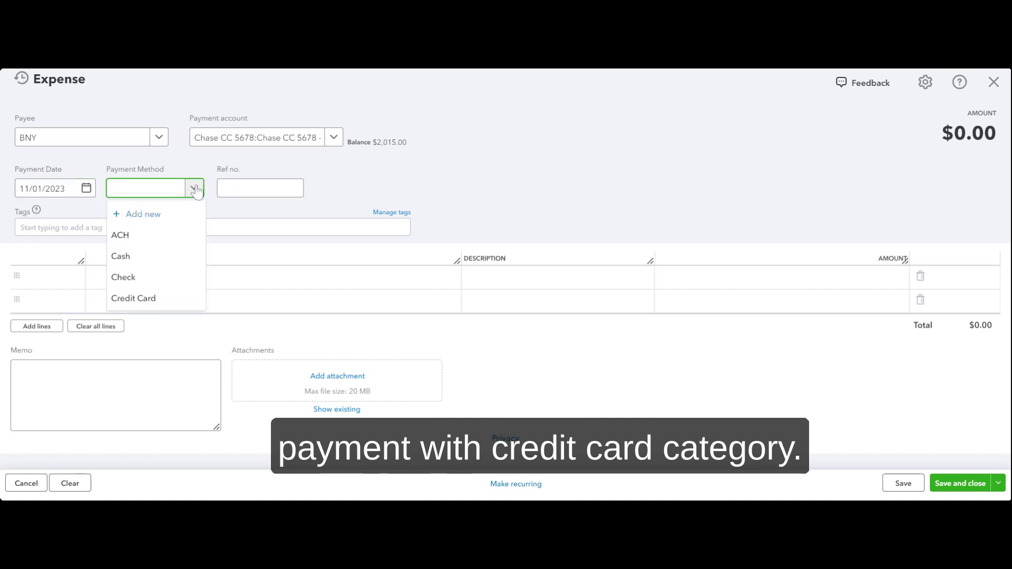
pyautogui.click(156, 299)
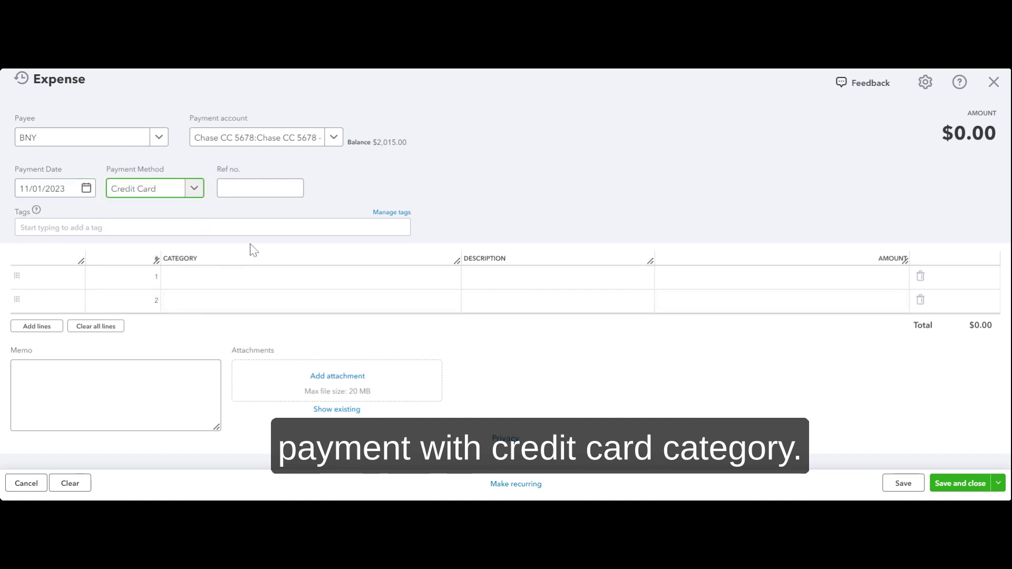
# Post $1,000.00 to Due to/from Company B as 'Insurance payment made by Company A on behalf of company B', save
pyautogui.click(240, 284)
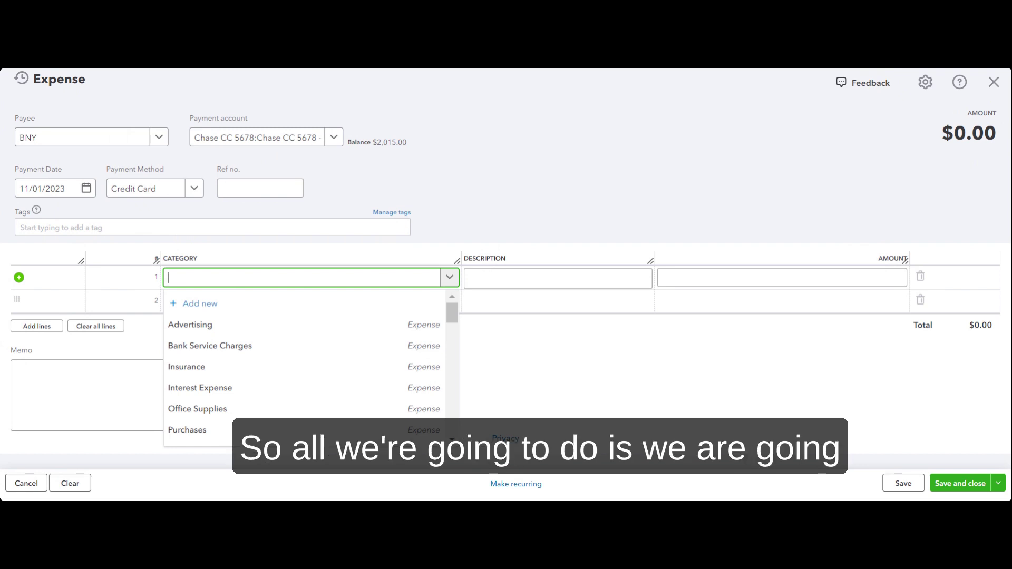
pyautogui.write('due')
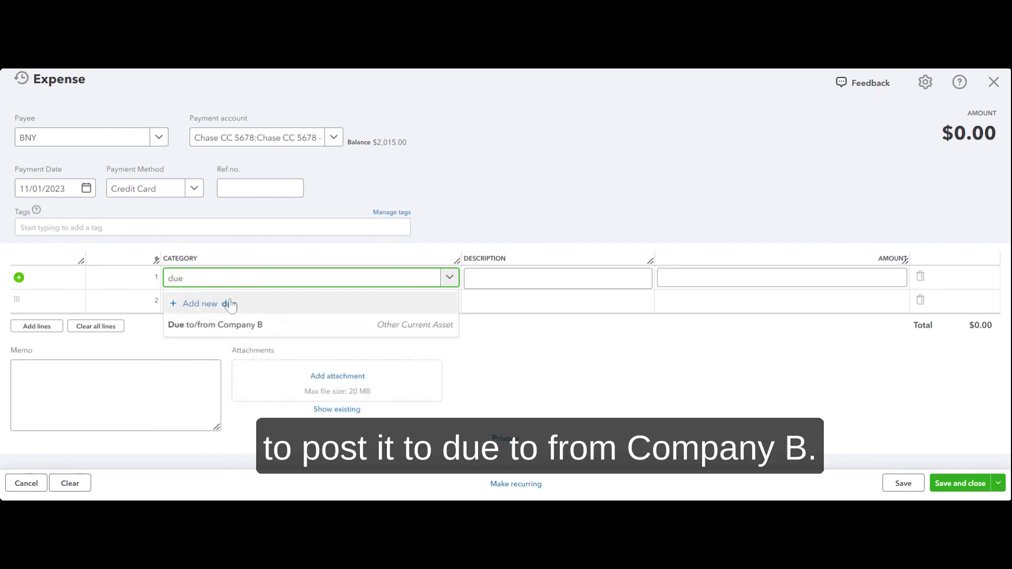
pyautogui.click(253, 325)
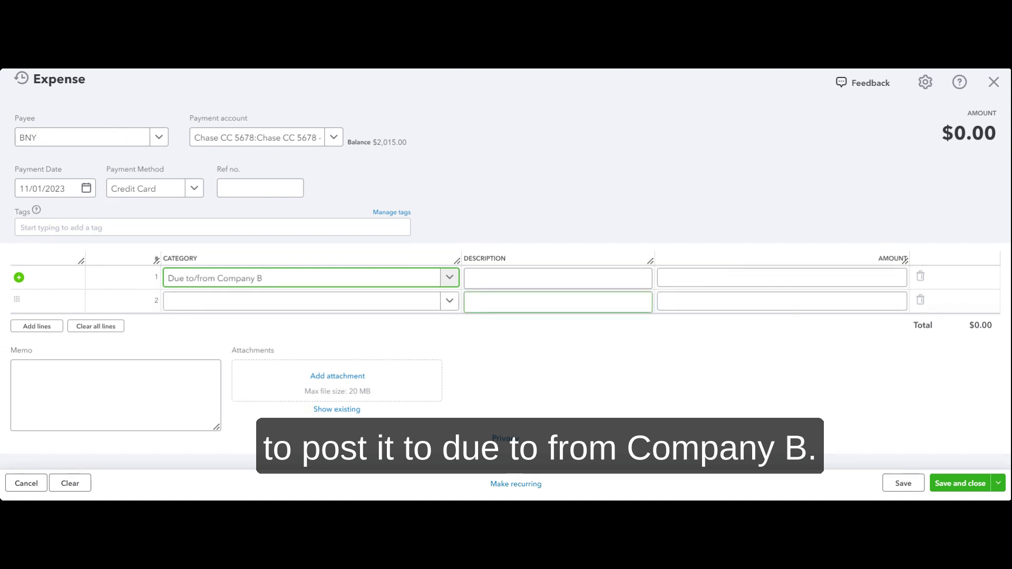
pyautogui.click(765, 276)
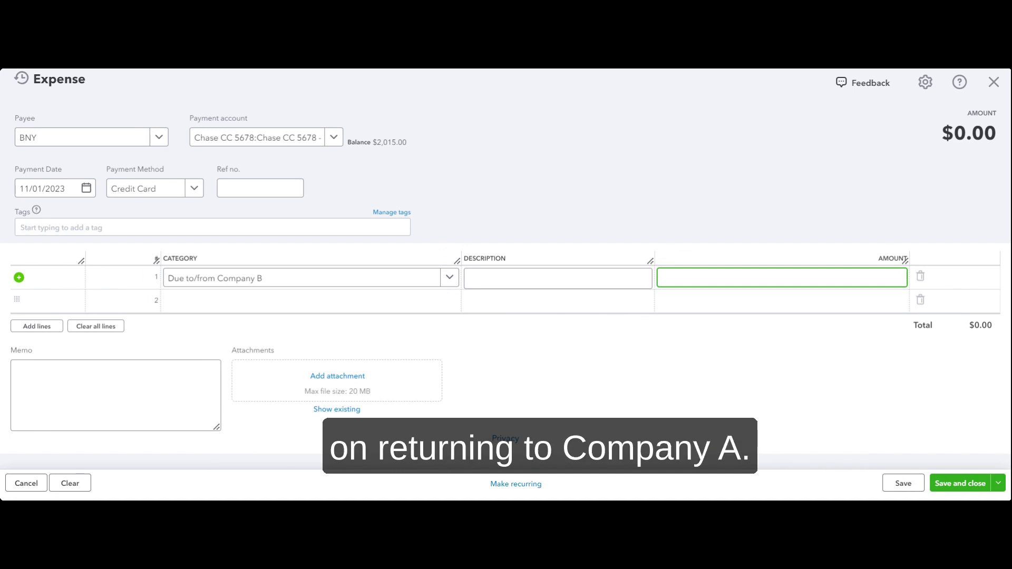
pyautogui.write('000.00')
pyautogui.click(719, 218)
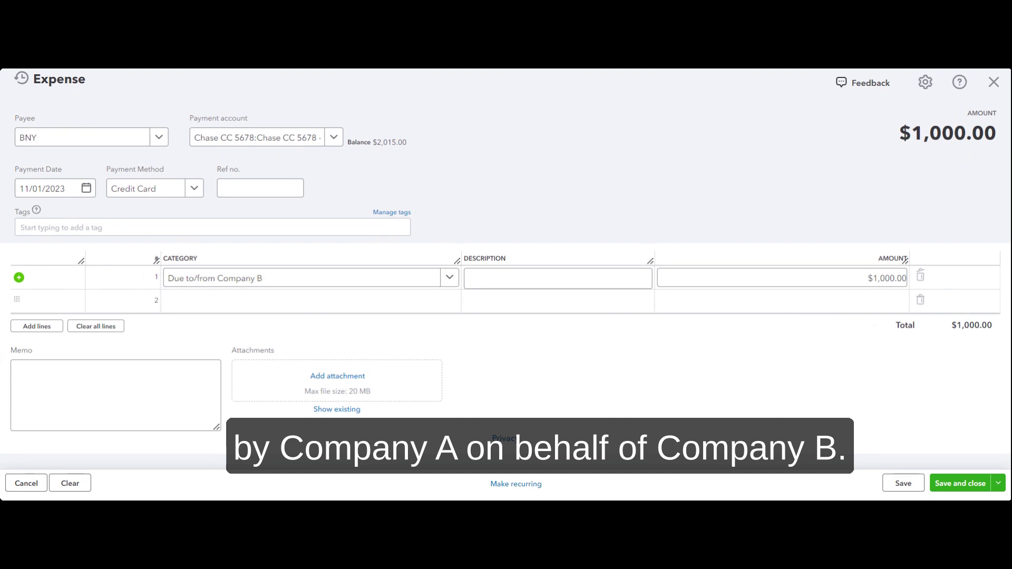
pyautogui.click(514, 278)
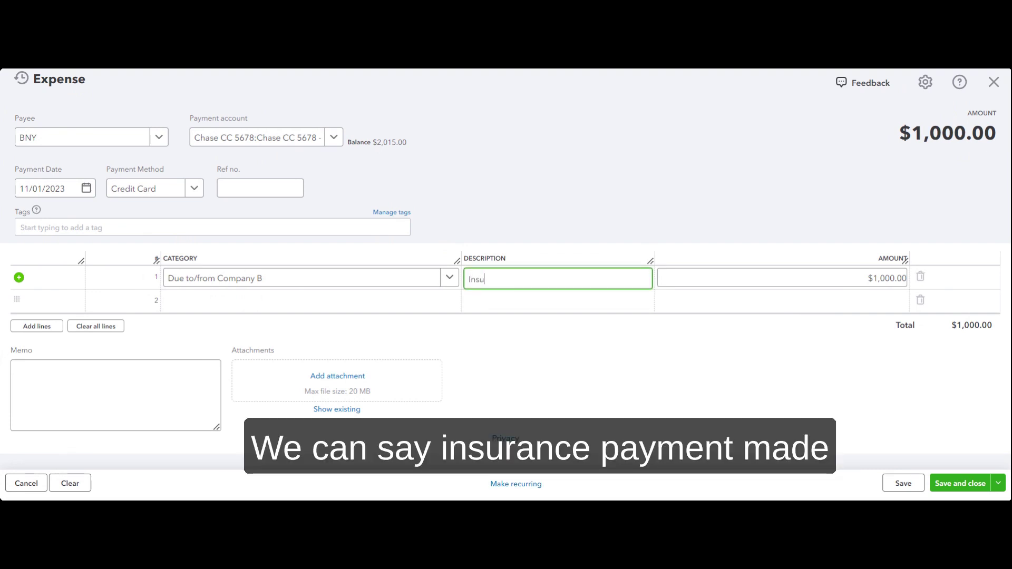
pyautogui.write('Insurance payment made by Comp')
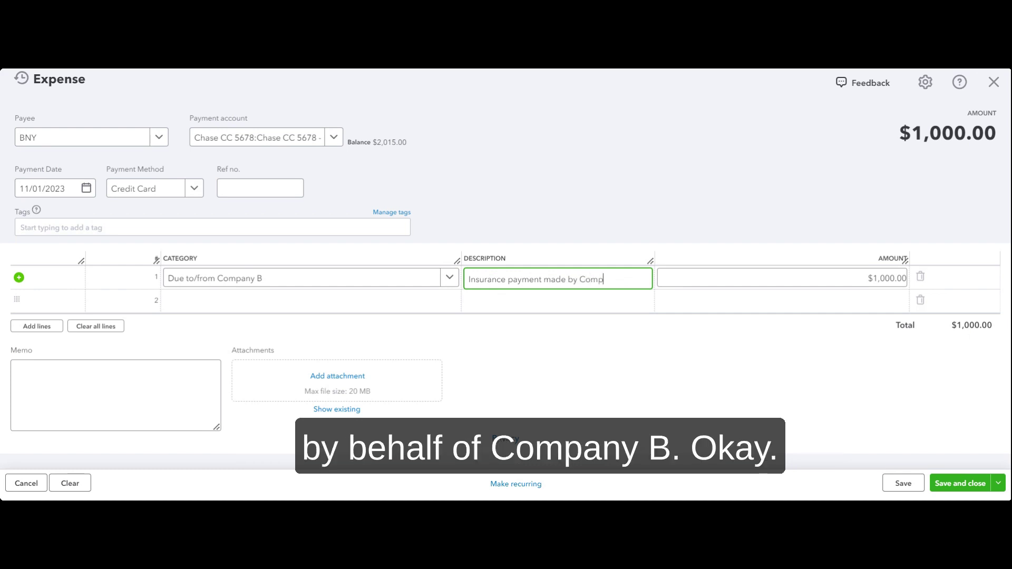
pyautogui.write('any A on beh')
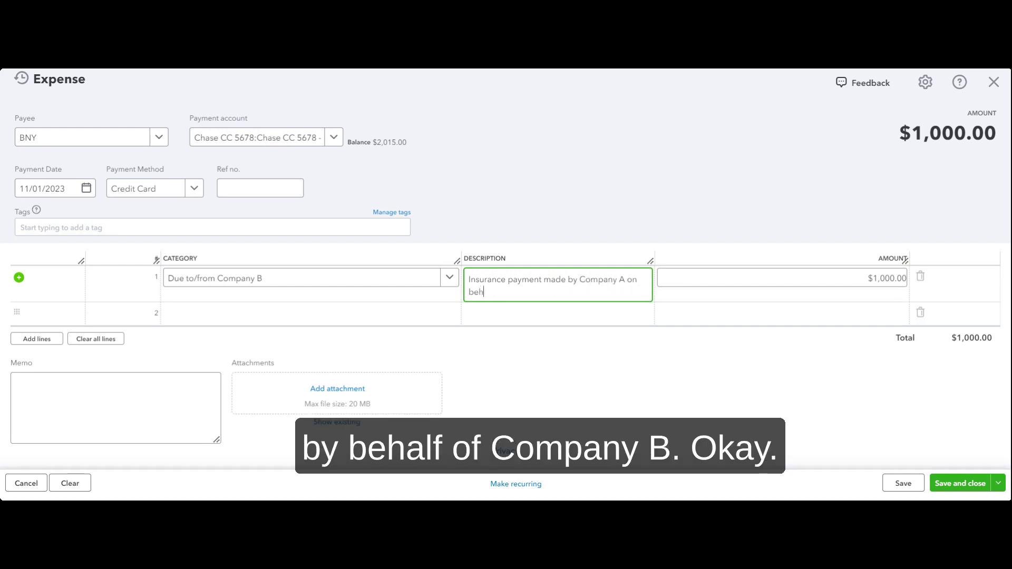
pyautogui.write('alf of company B')
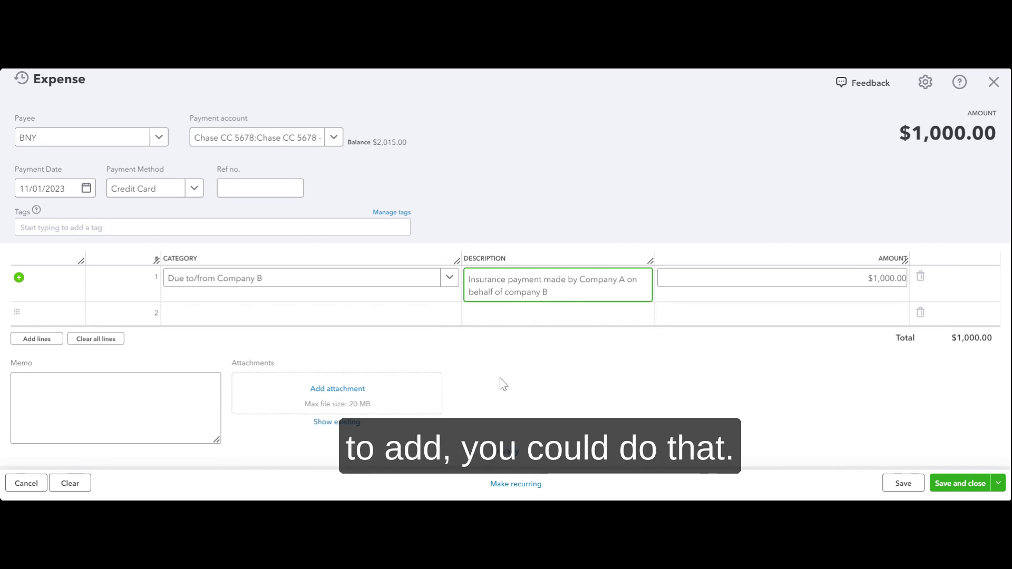
pyautogui.click(946, 485)
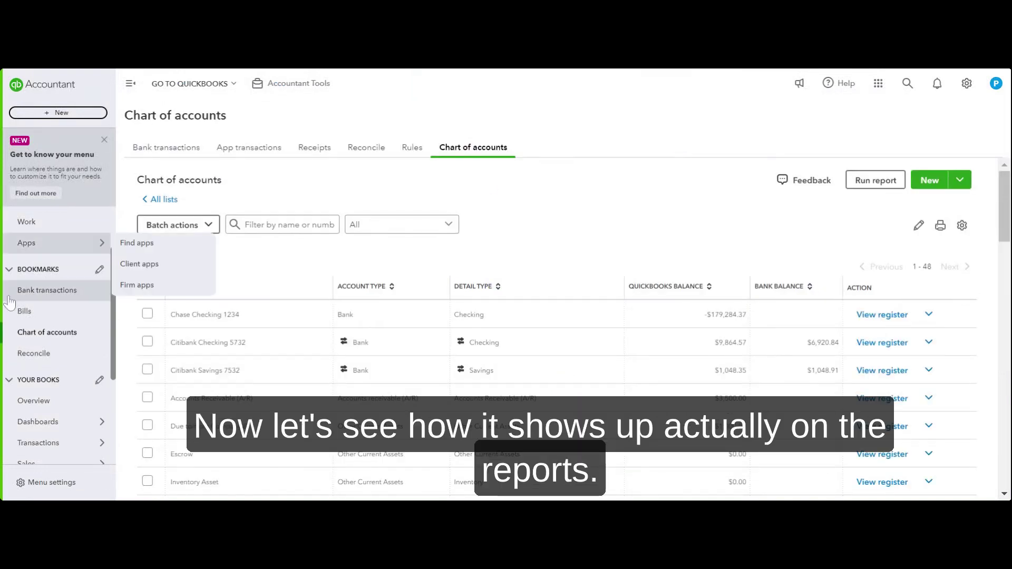
# Open the Balance Sheet report from Reports
pyautogui.scroll(-2, 64, 359)
pyautogui.moveTo(53, 412)
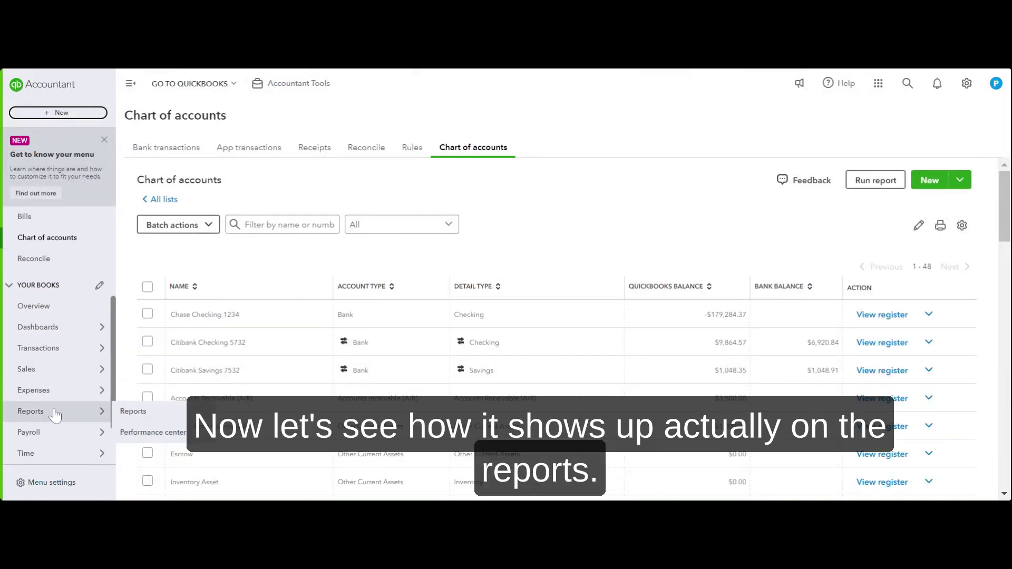
pyautogui.click(129, 415)
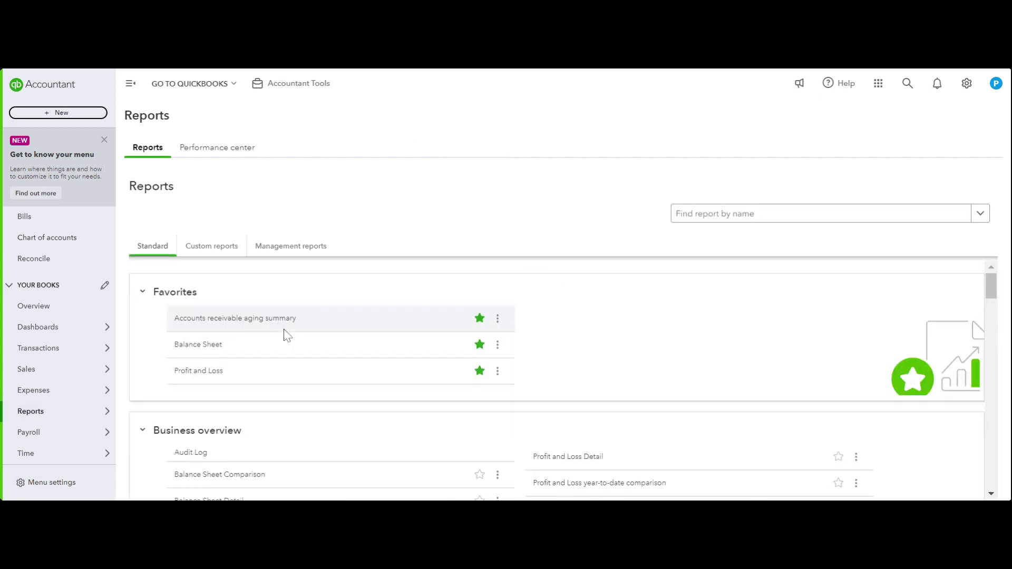
pyautogui.click(209, 343)
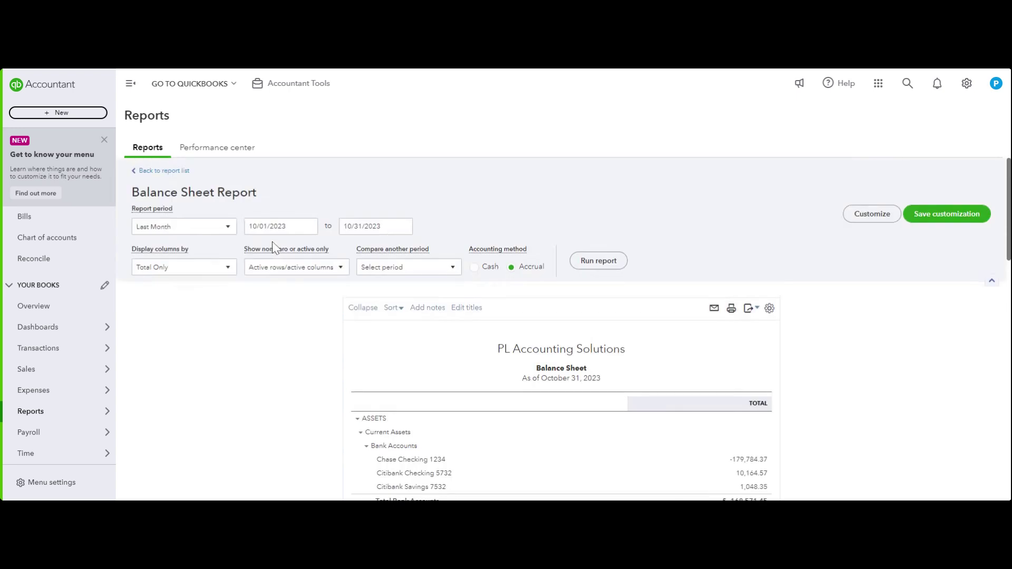
# Run the Balance Sheet for This Month and check Due to/from Company B shows $1,000.00
pyautogui.click(230, 230)
pyautogui.scroll(-3, 215, 323)
pyautogui.scroll(4, 214, 327)
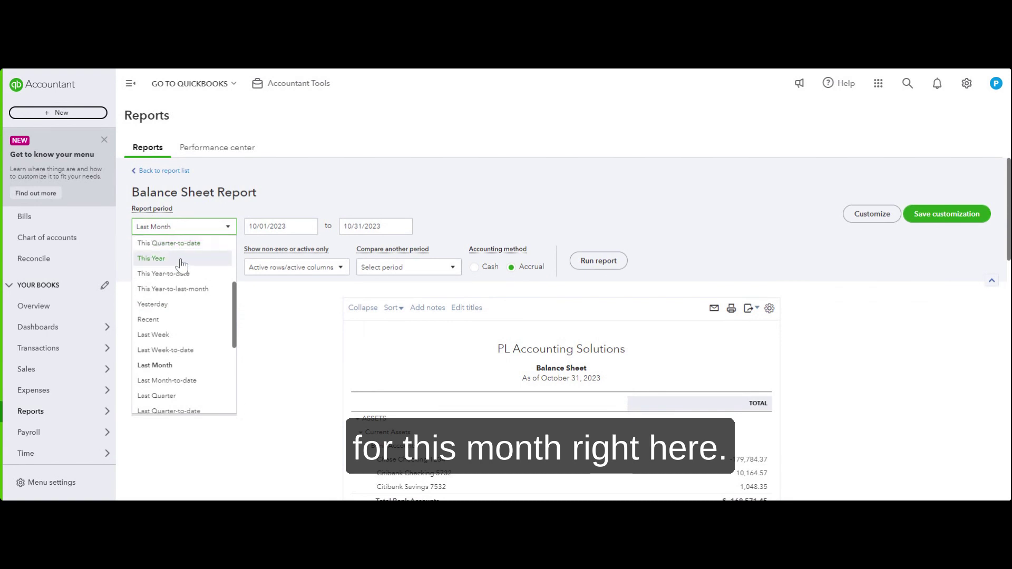
pyautogui.scroll(2, 175, 266)
pyautogui.click(171, 288)
pyautogui.click(585, 260)
pyautogui.scroll(-3, 820, 274)
pyautogui.scroll(-1, 826, 288)
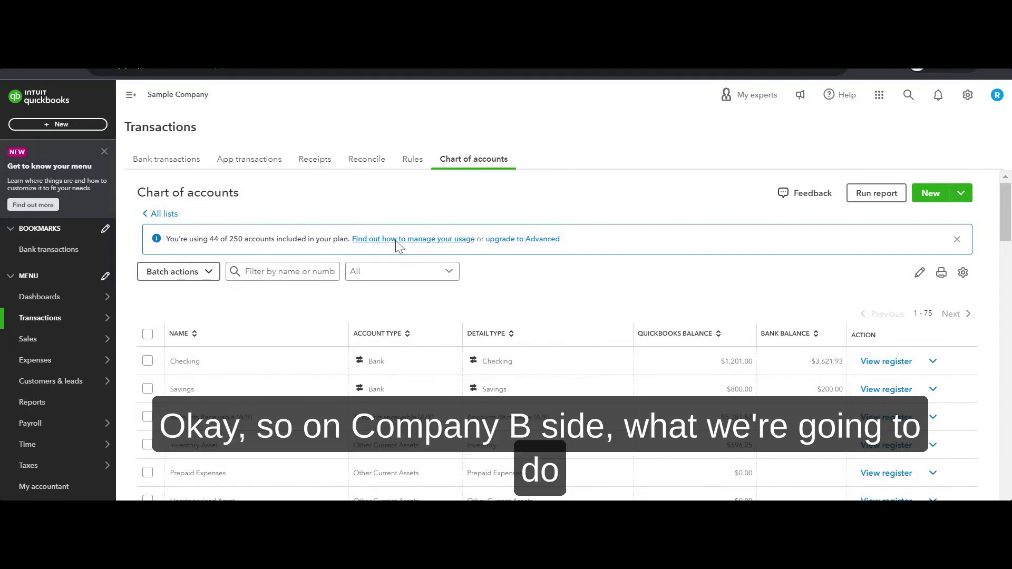
# Start a new journal entry dated 11/01/2023 and select its first line
pyautogui.click(87, 125)
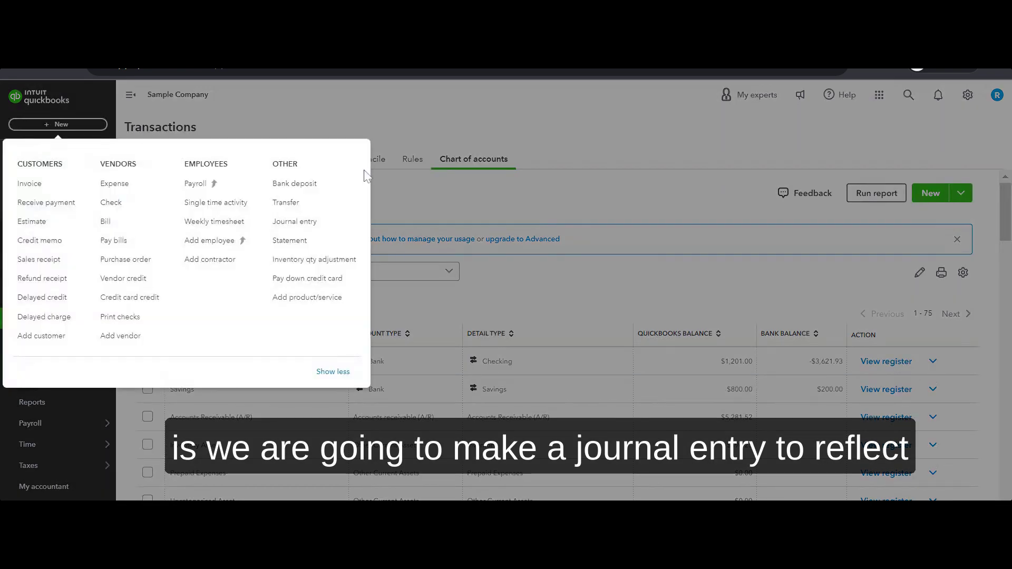
pyautogui.click(294, 219)
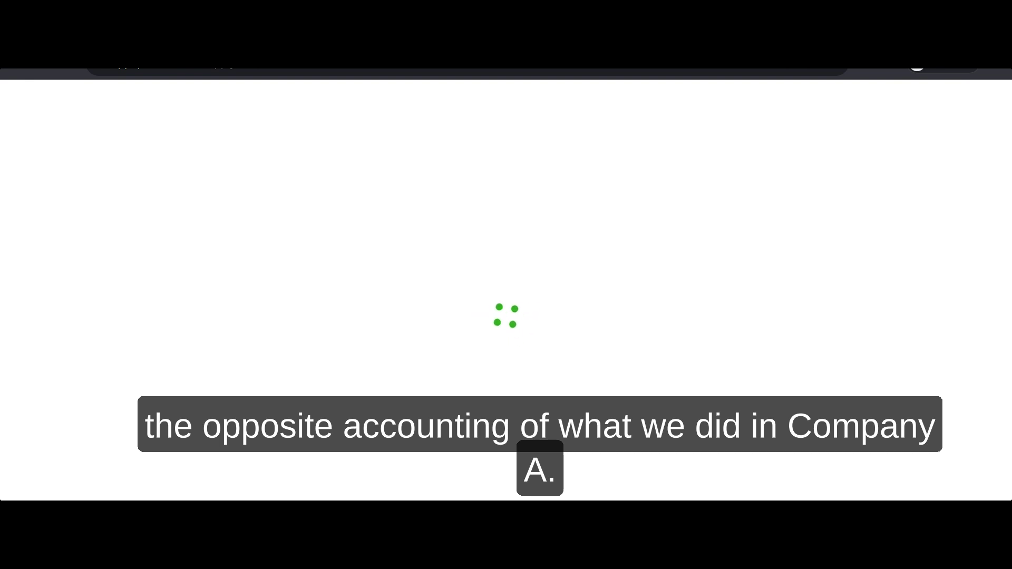
pyautogui.hotkey('ctrl', 'a')
pyautogui.write('11/01')
pyautogui.press('Tab')
pyautogui.click(145, 238)
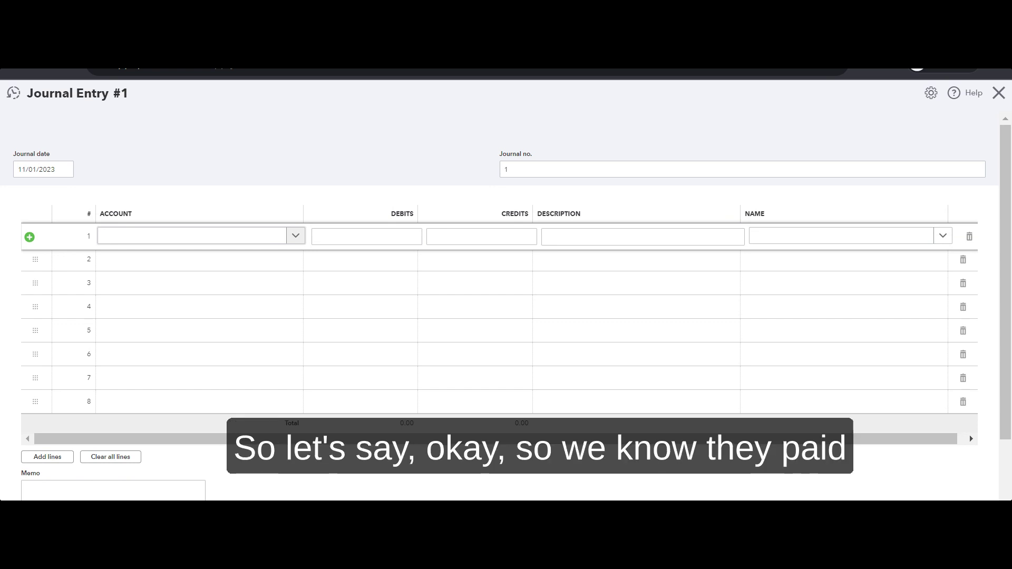
# Set journal line 1's account to Insurance for the 1,000.00 debit
pyautogui.click(156, 238)
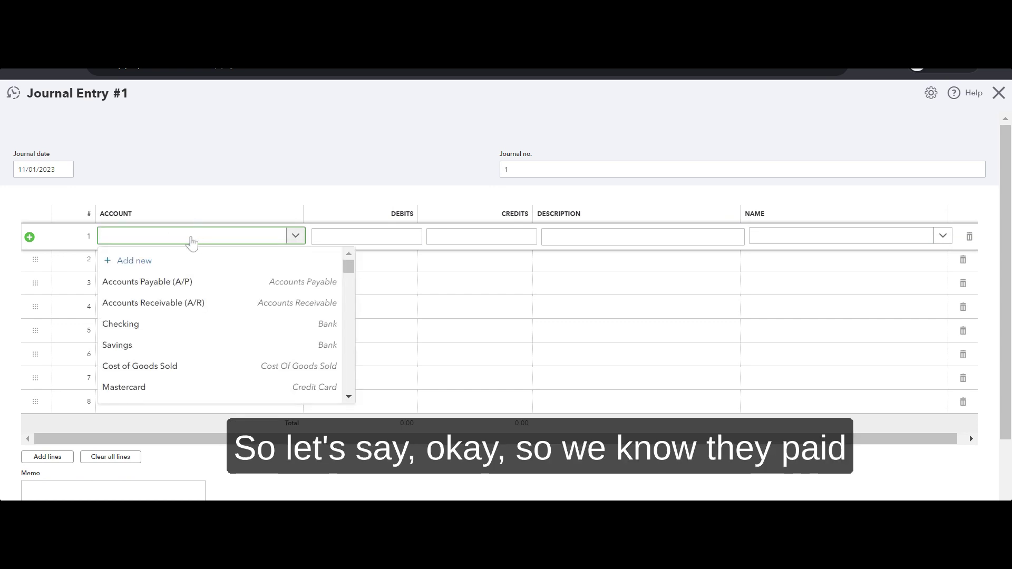
pyautogui.write('Insura')
pyautogui.click(219, 283)
pyautogui.press('Tab')
pyautogui.press('Tab')
pyautogui.press('Tab')
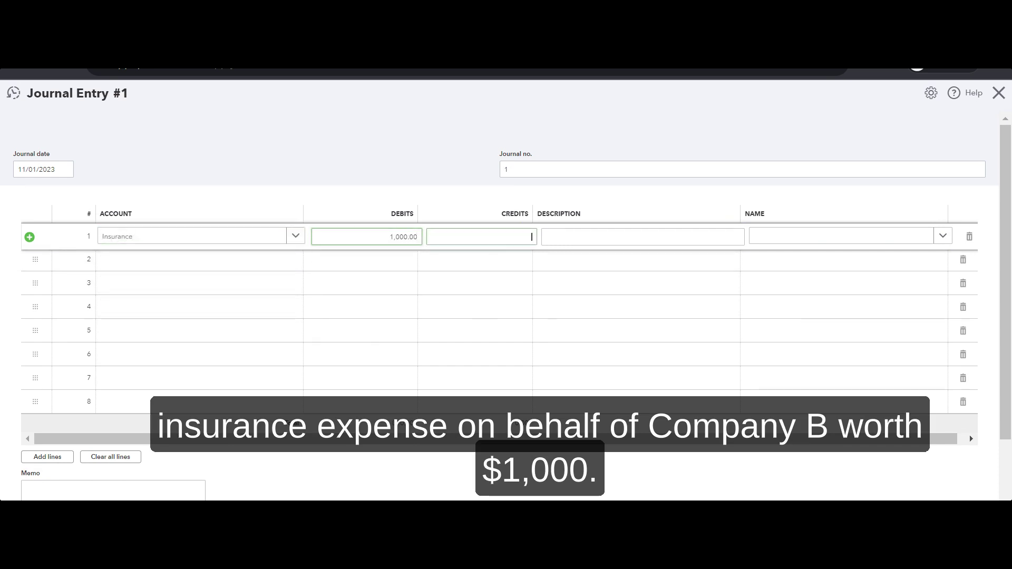
# Describe line 1 as insurance paid by Company A on behalf of Company B; add BNY as new vendor
pyautogui.write('Insurance Expenses')
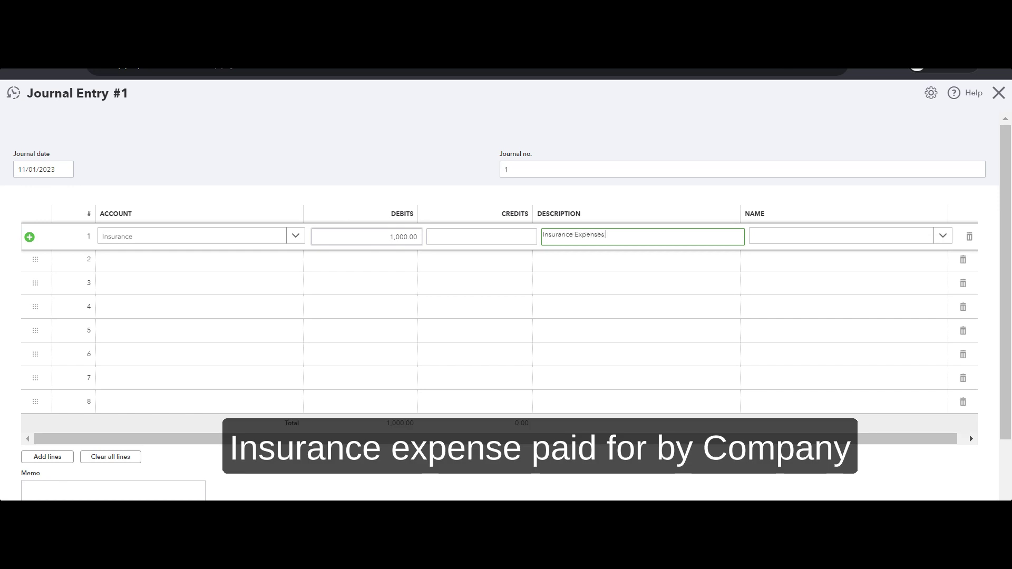
pyautogui.write(' paid for by Company A on be')
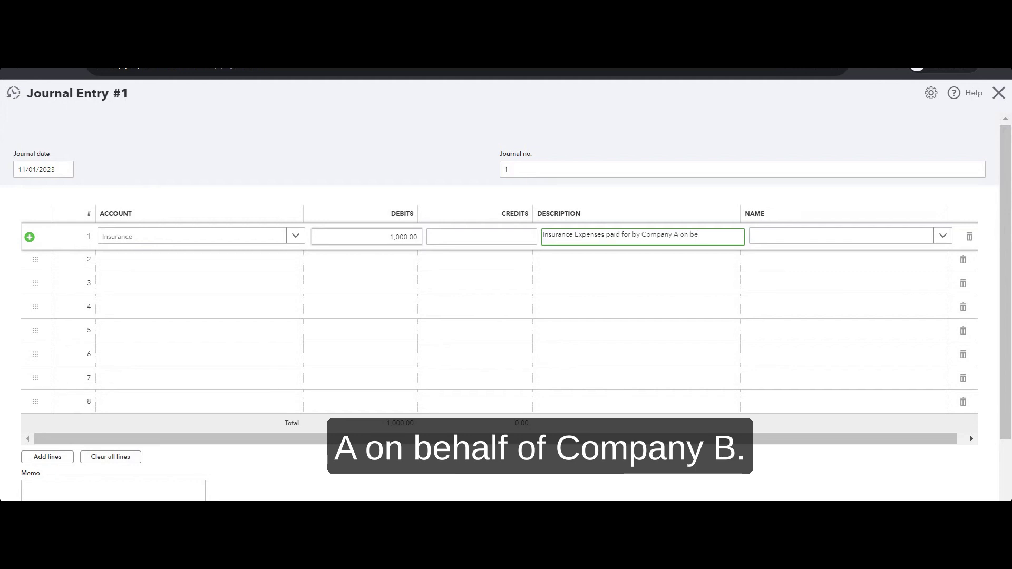
pyautogui.write('half of Company B')
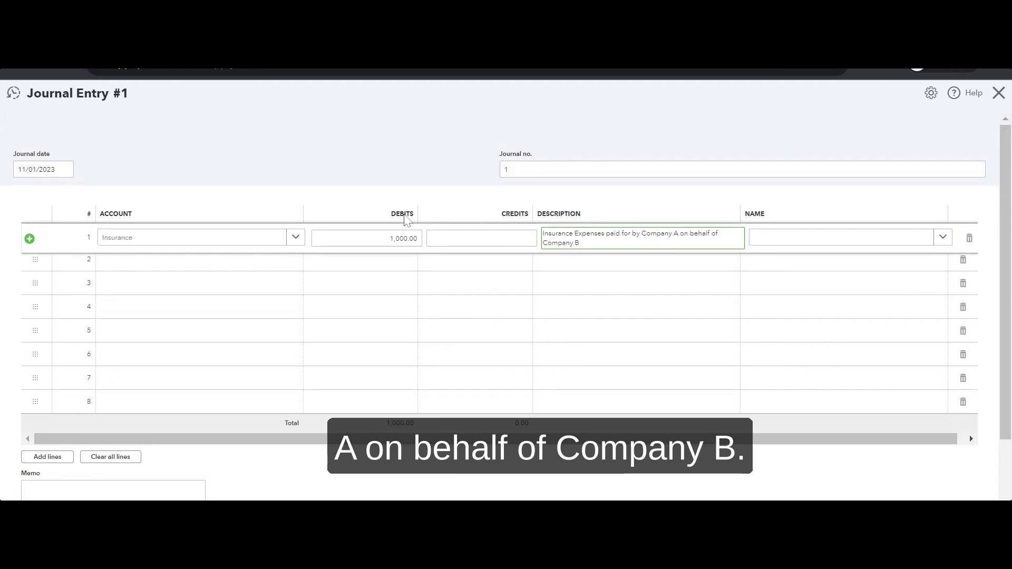
pyautogui.press('Tab')
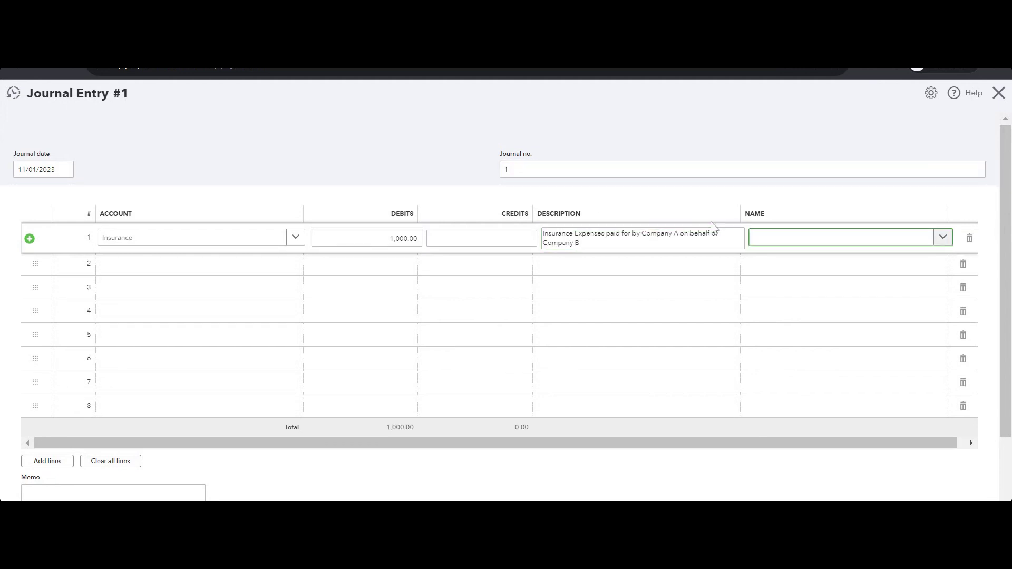
pyautogui.write('BNY')
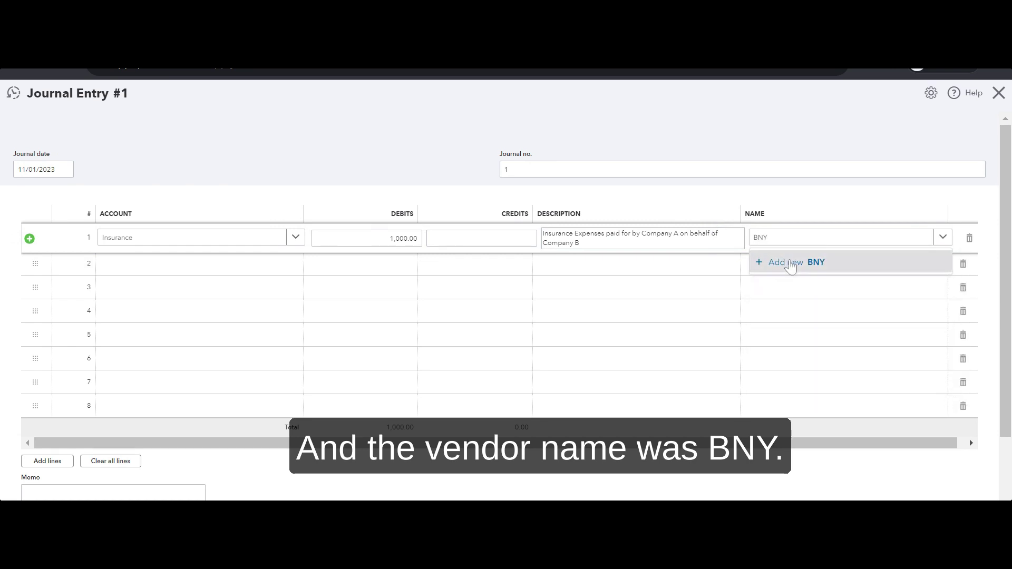
pyautogui.click(789, 264)
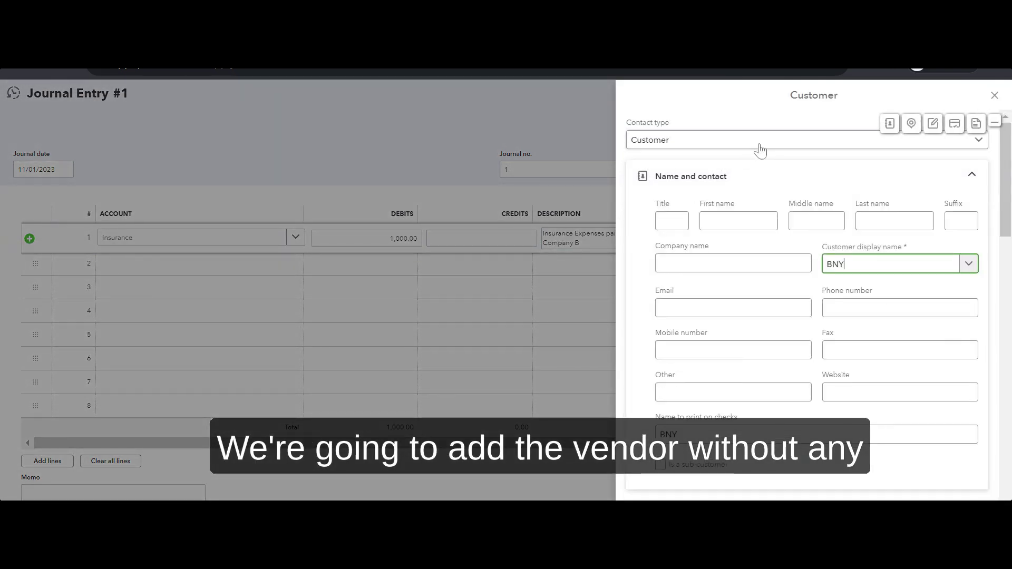
pyautogui.click(759, 146)
pyautogui.click(715, 183)
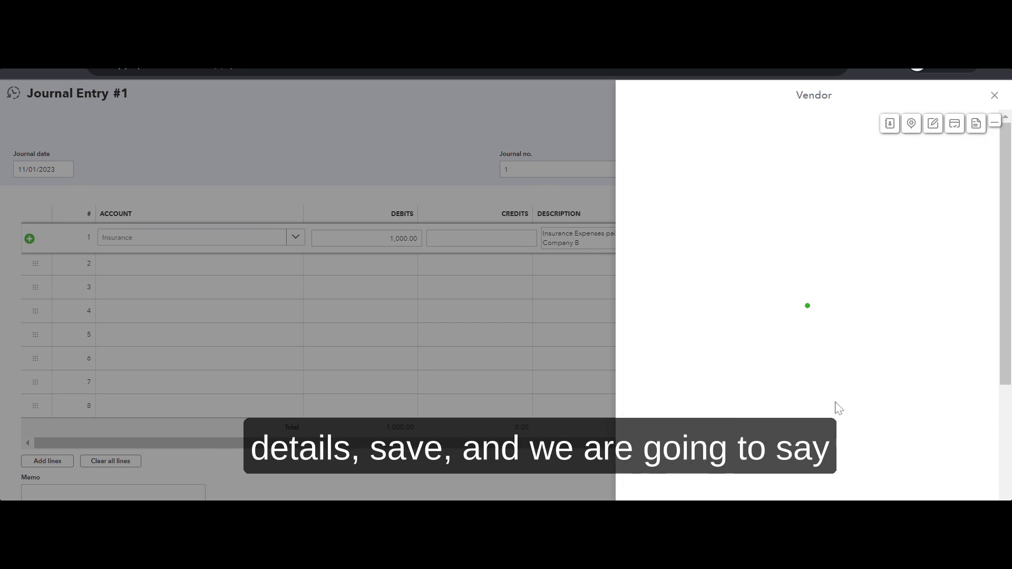
# Save the BNY vendor and post journal line 2 to Due to/from Company A
pyautogui.click(481, 383)
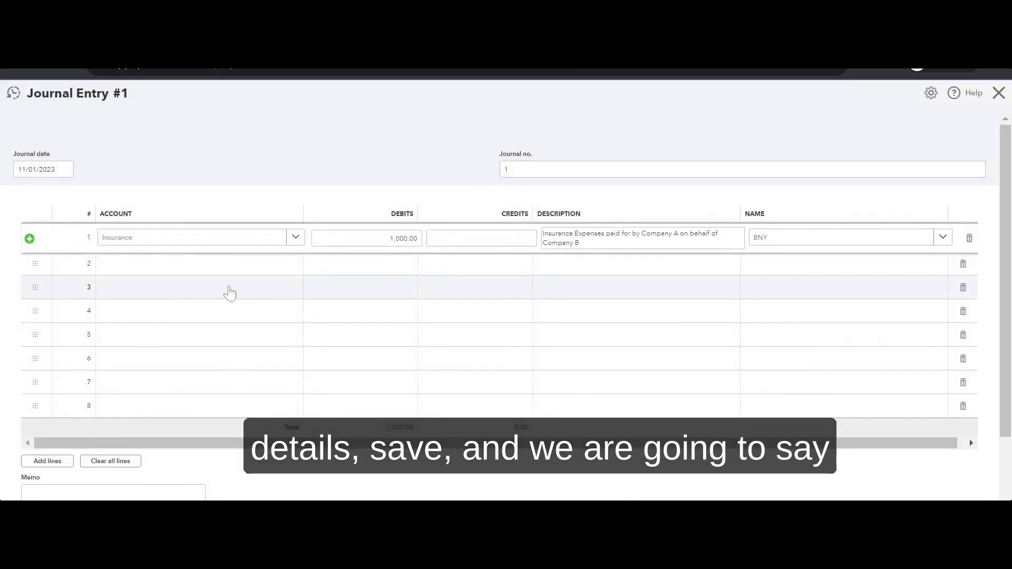
pyautogui.click(254, 277)
pyautogui.write('du')
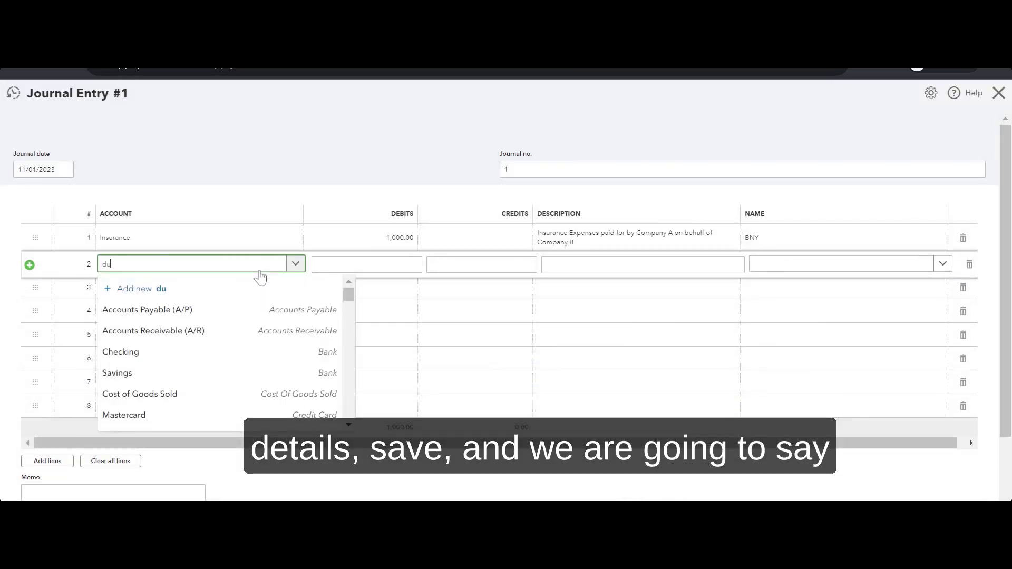
pyautogui.write('e')
pyautogui.click(185, 308)
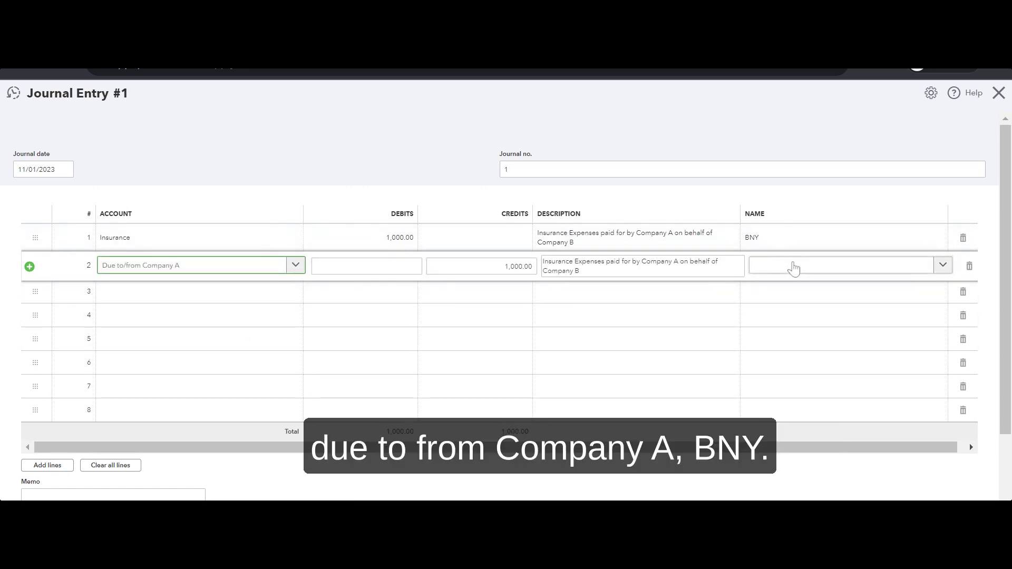
# Set BNY as line 2's name, recheck both lines, and save and close the journal entry
pyautogui.click(792, 266)
pyautogui.write('bny')
pyautogui.click(809, 310)
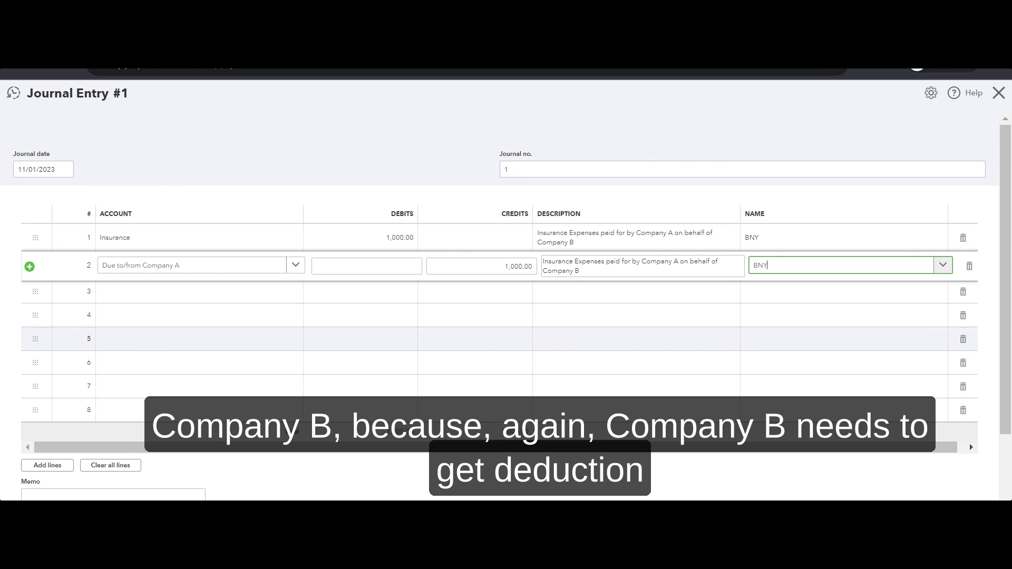
pyautogui.click(232, 242)
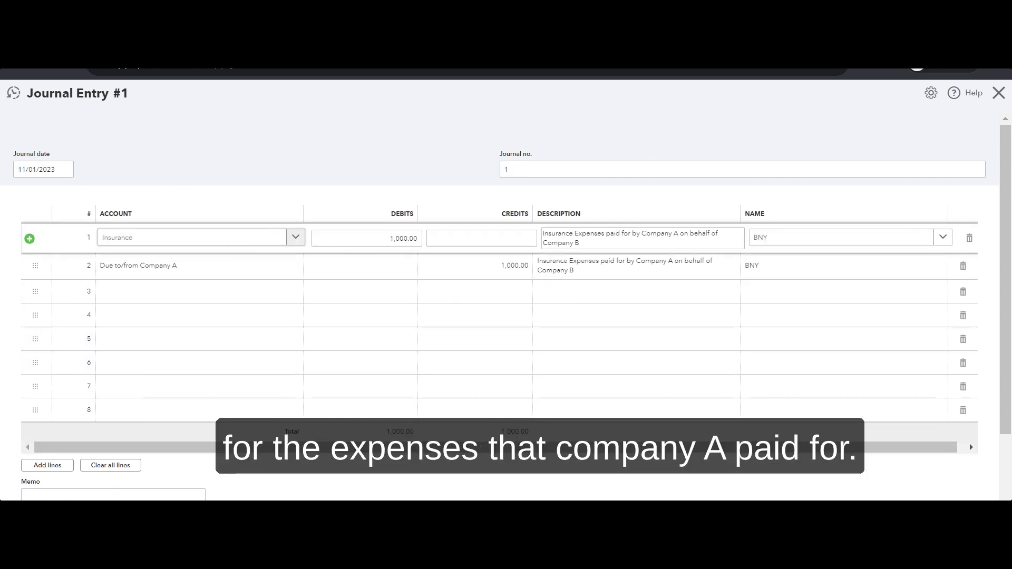
pyautogui.click(232, 274)
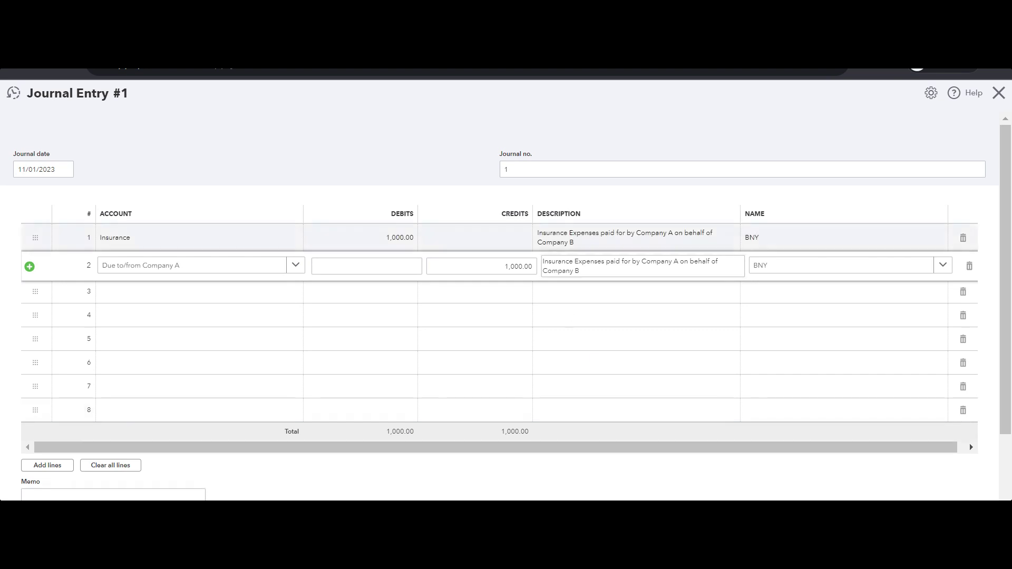
pyautogui.hotkey('ctrl', 'alt', 'd')
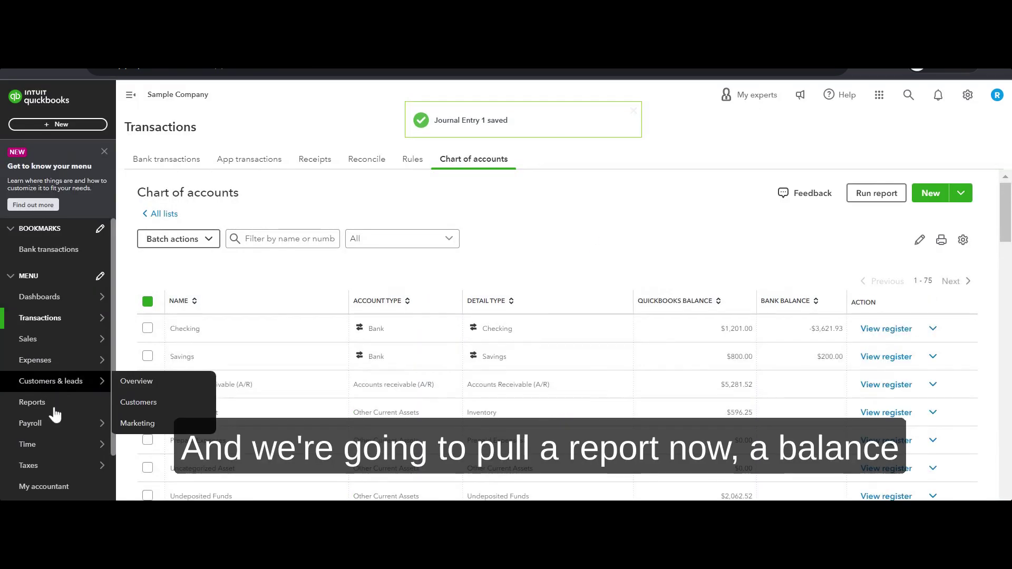
# Run Company B's Balance Sheet and find Due to/from Company A at 1,000.00 under Other Current Liabilities
pyautogui.click(66, 407)
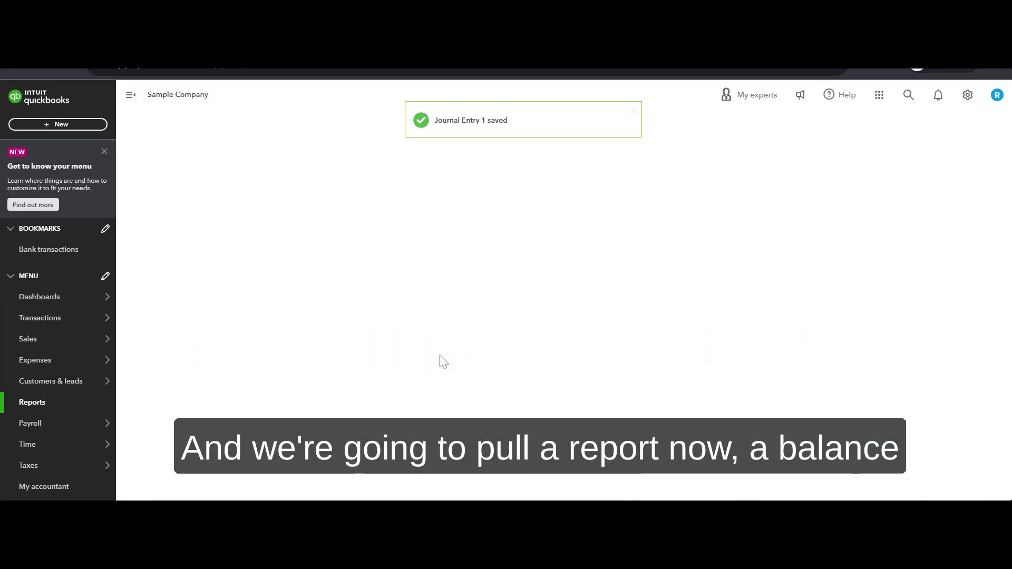
pyautogui.click(215, 298)
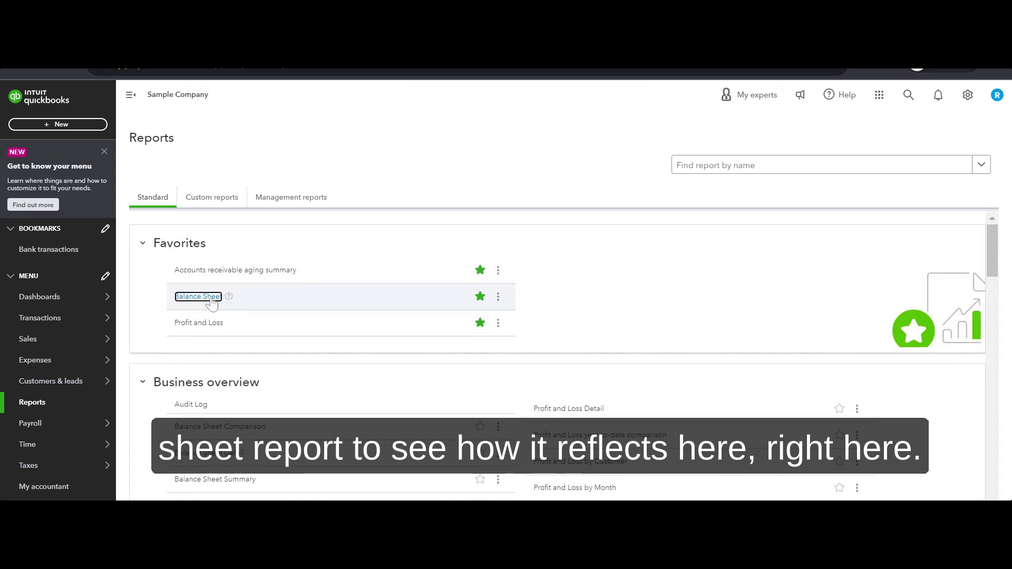
pyautogui.scroll(-3, 672, 267)
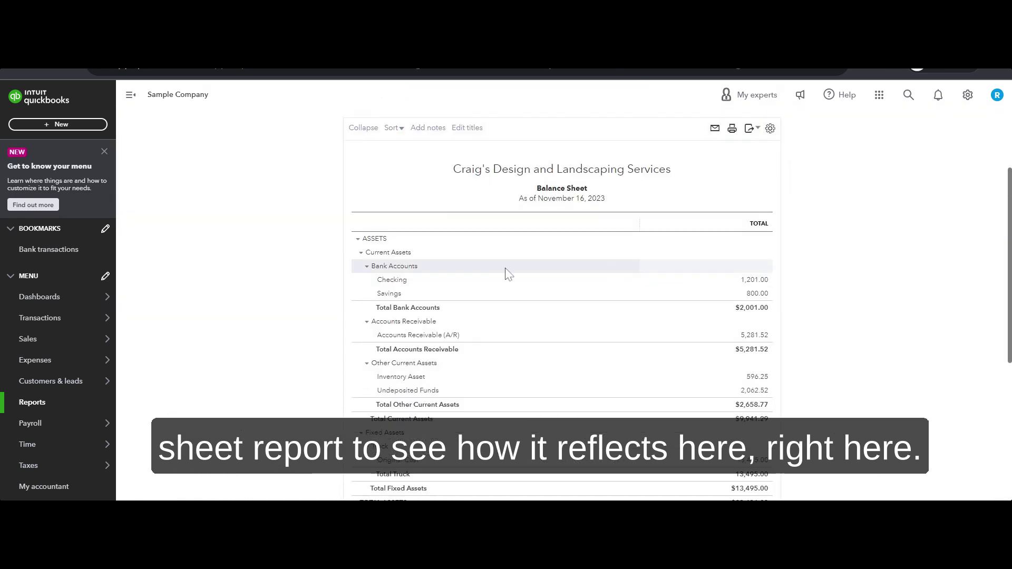
pyautogui.scroll(2, 662, 237)
pyautogui.scroll(-4, 663, 238)
pyautogui.scroll(-4, 663, 237)
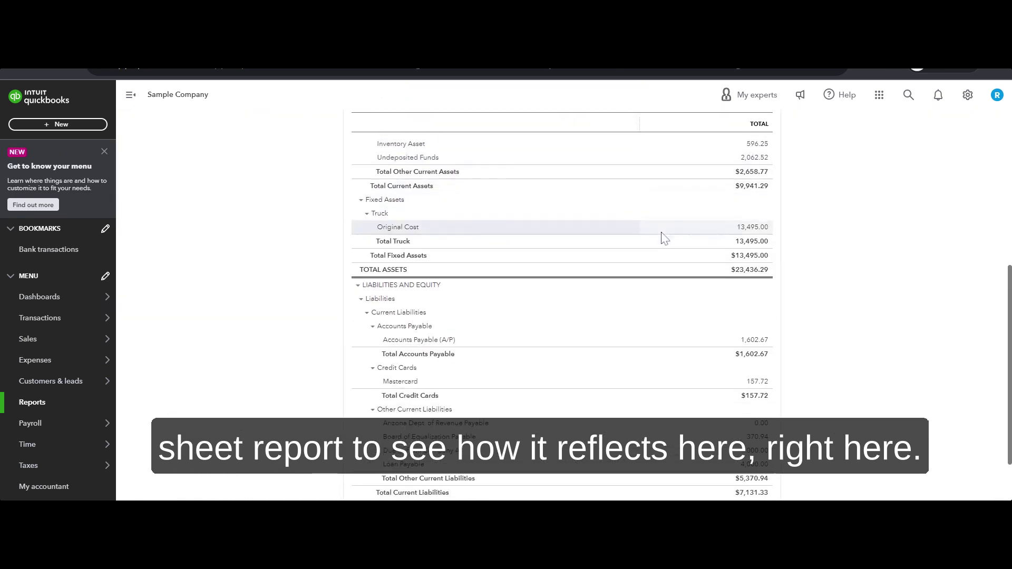
pyautogui.scroll(-1, 545, 353)
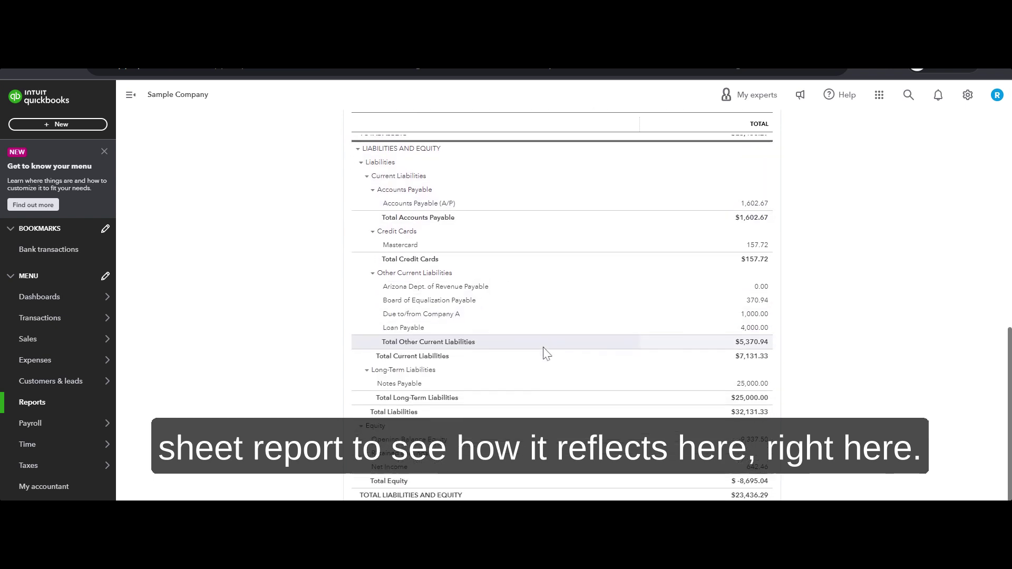